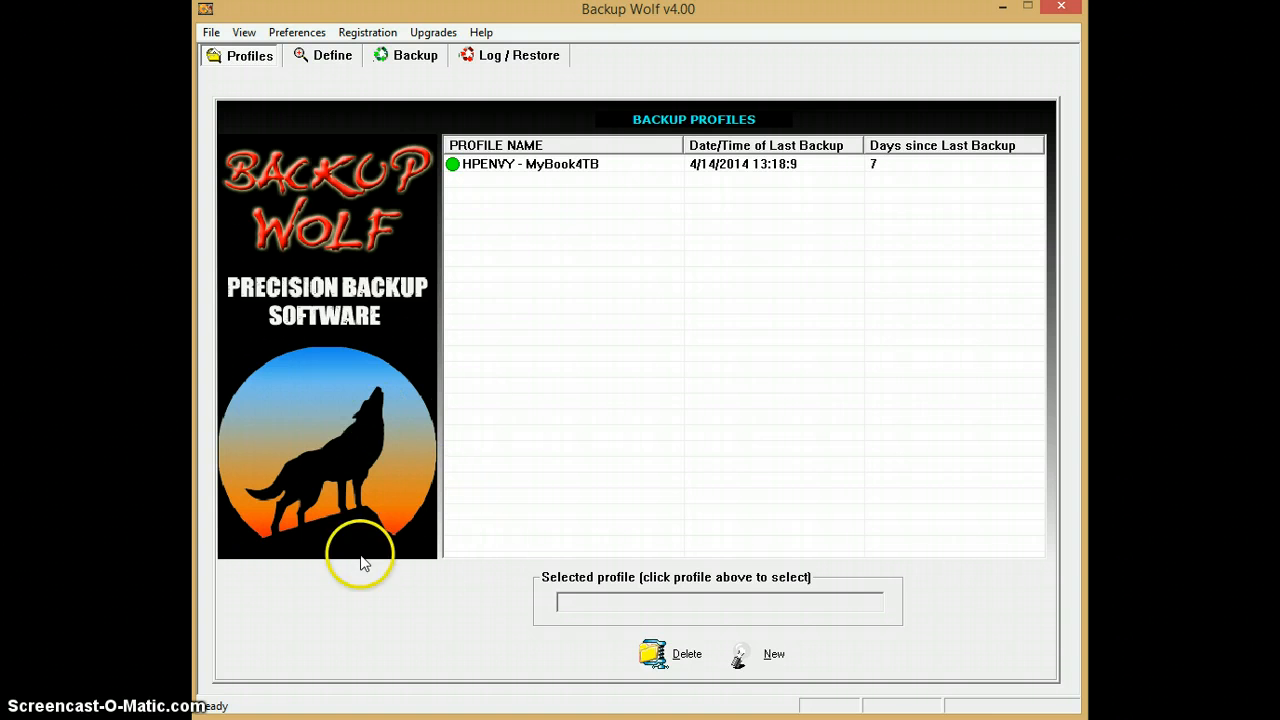
- Create a new backup profile named Test and select it in the profile list
left_click(769, 658)
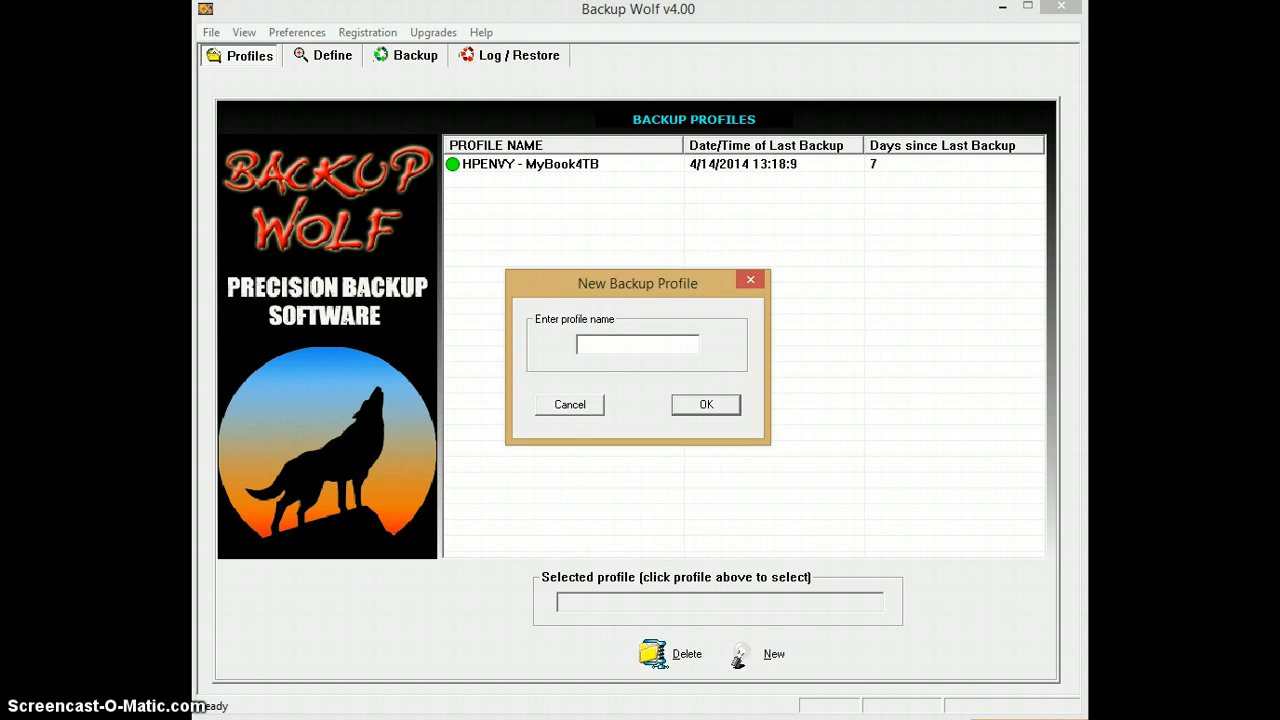
type("Test")
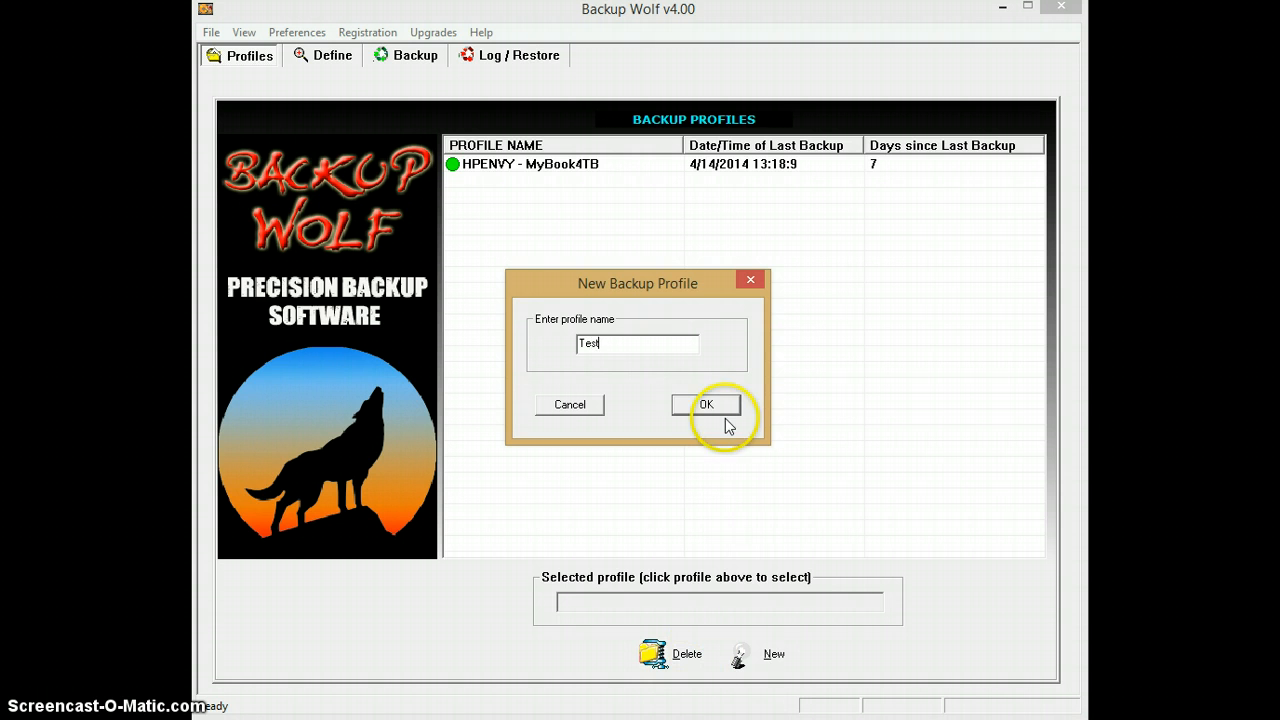
left_click(714, 406)
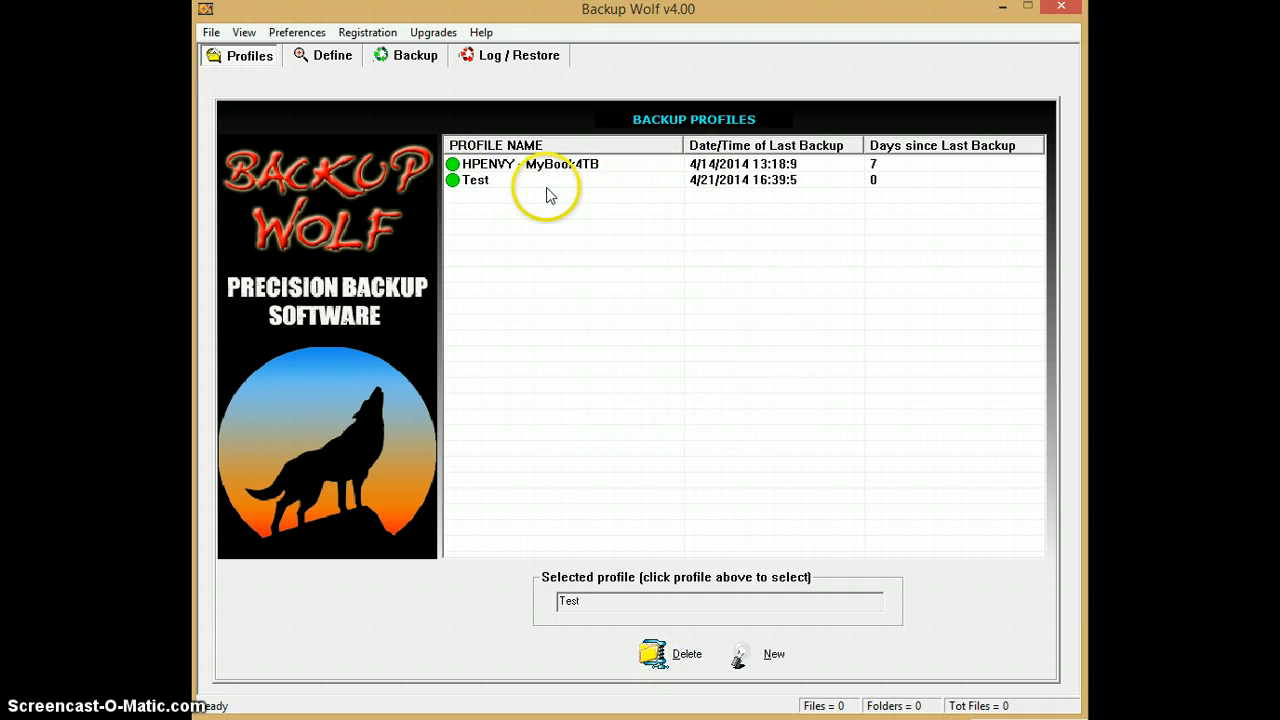
left_click(473, 183)
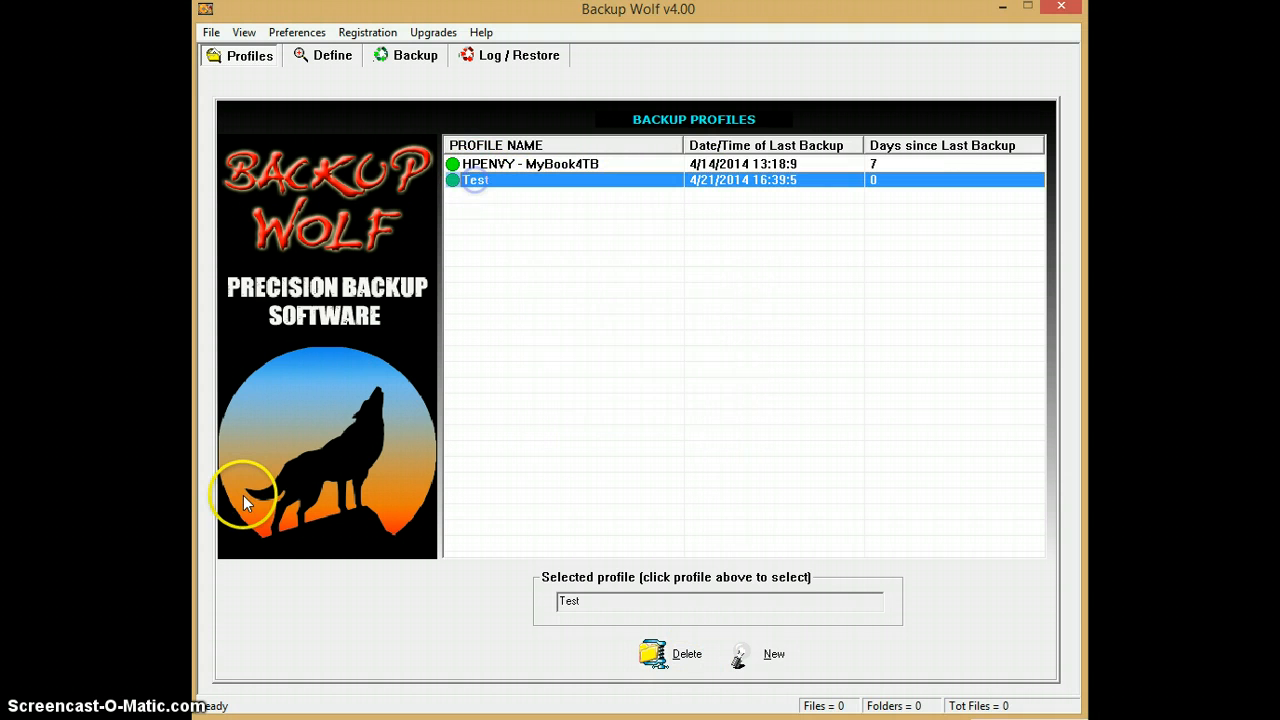
- Choose the BACKUPWOLFTEST folder on the Windows (C:) drive as the source folder in the profile definition
left_click(328, 58)
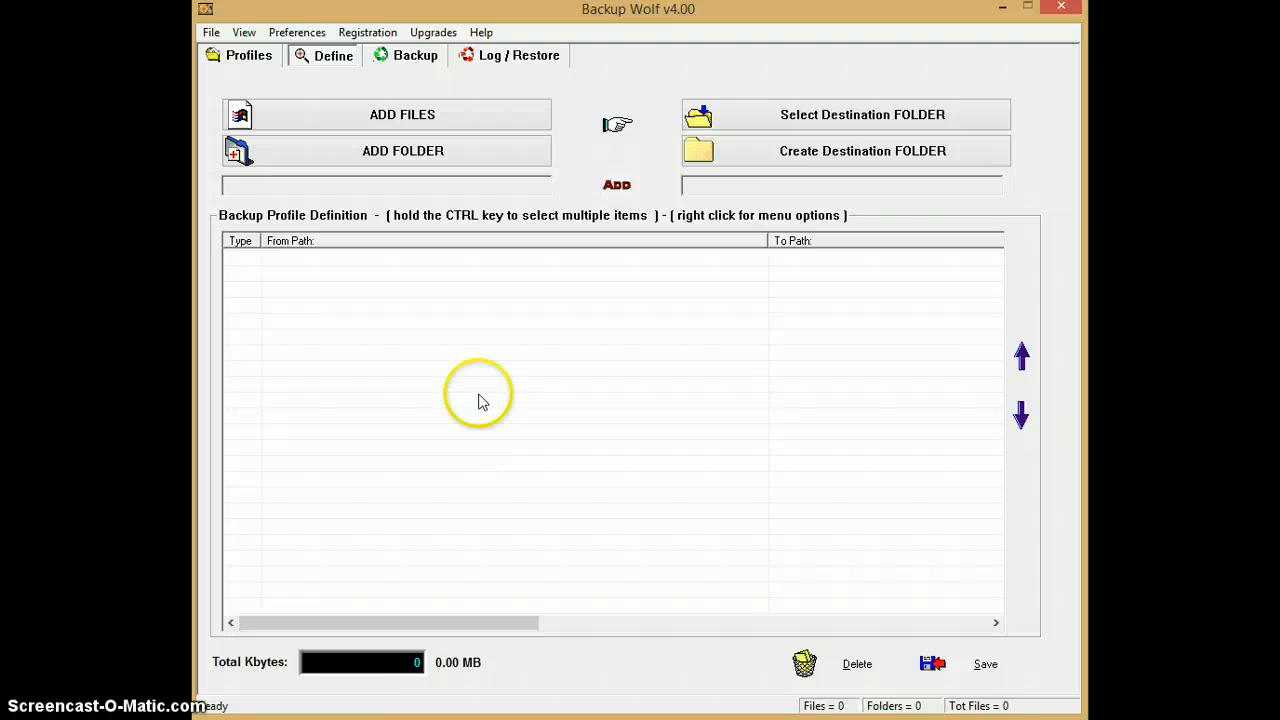
left_click(406, 165)
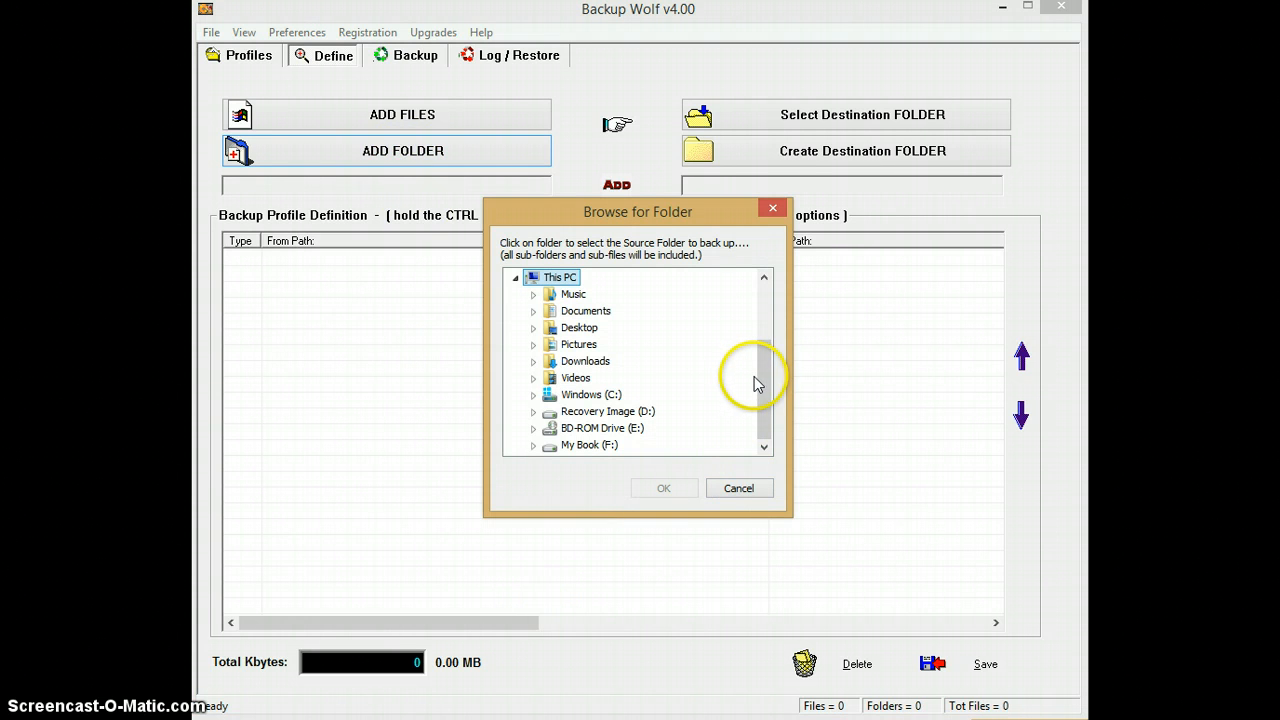
mouse_move(763, 366)
left_mouse_down()
mouse_move(760, 354)
mouse_move(762, 368)
left_mouse_up()
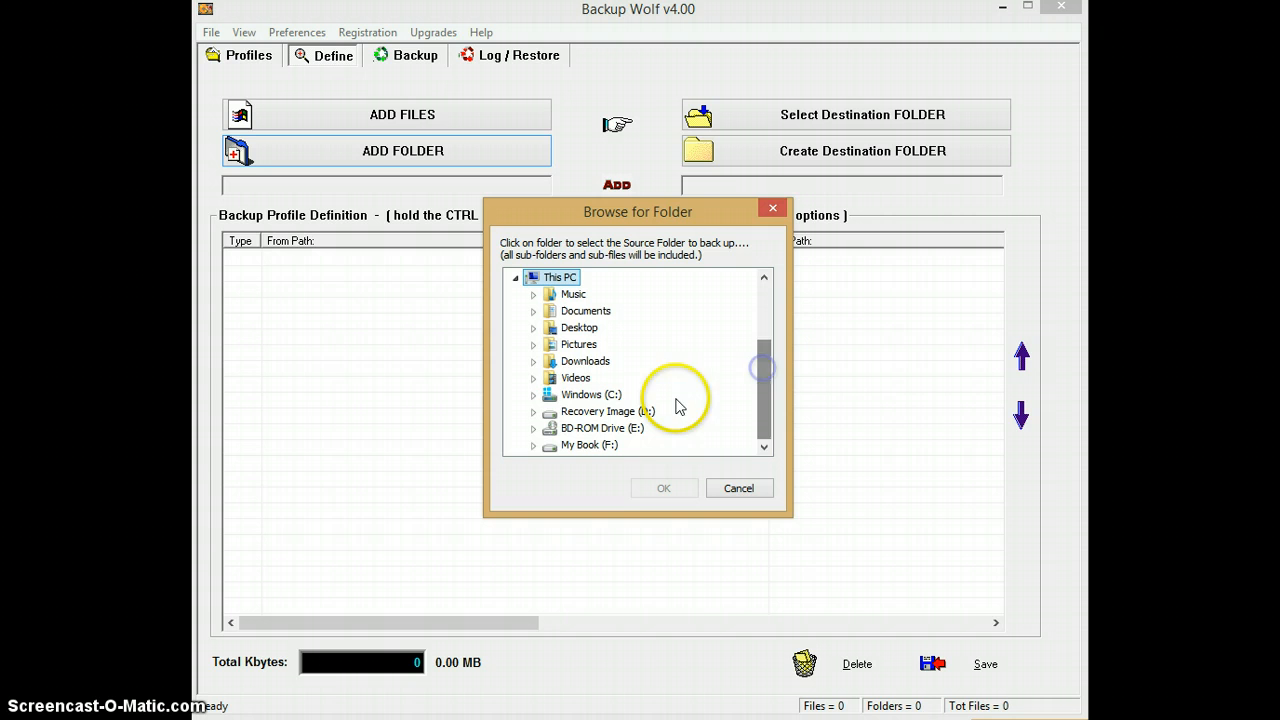
double_click(565, 395)
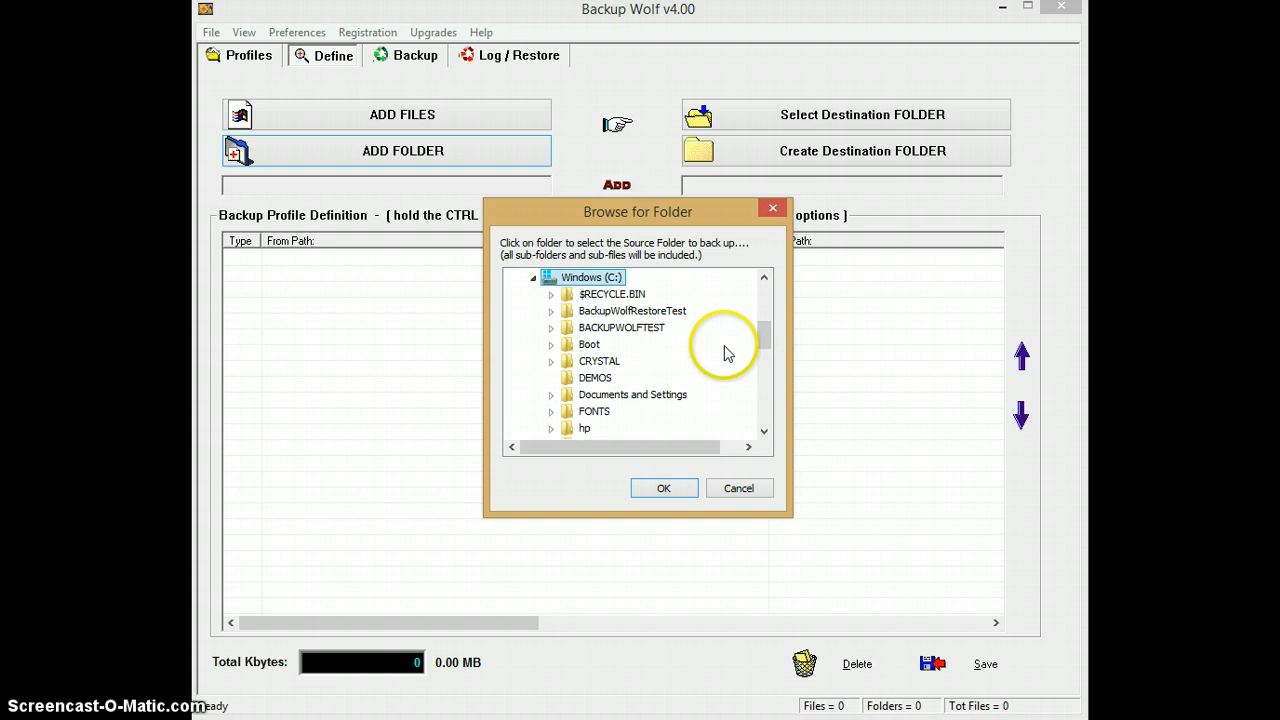
left_click_drag(763, 337, 762, 336)
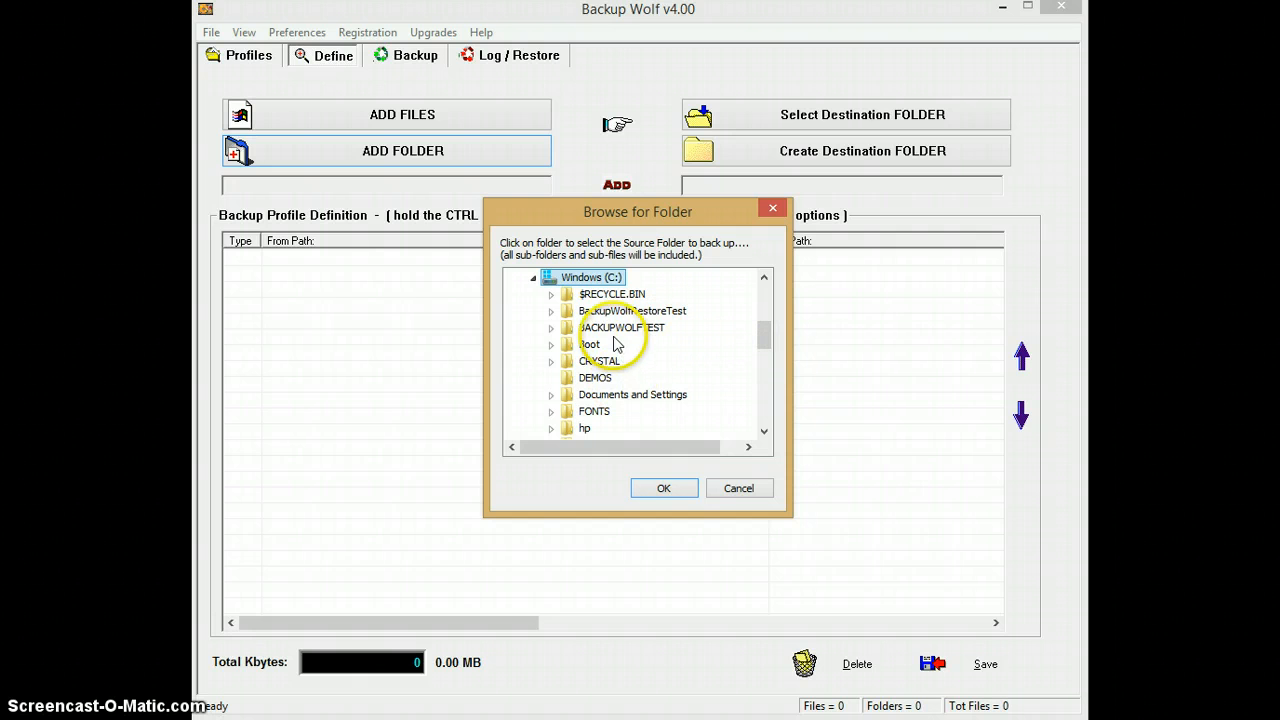
left_click(605, 330)
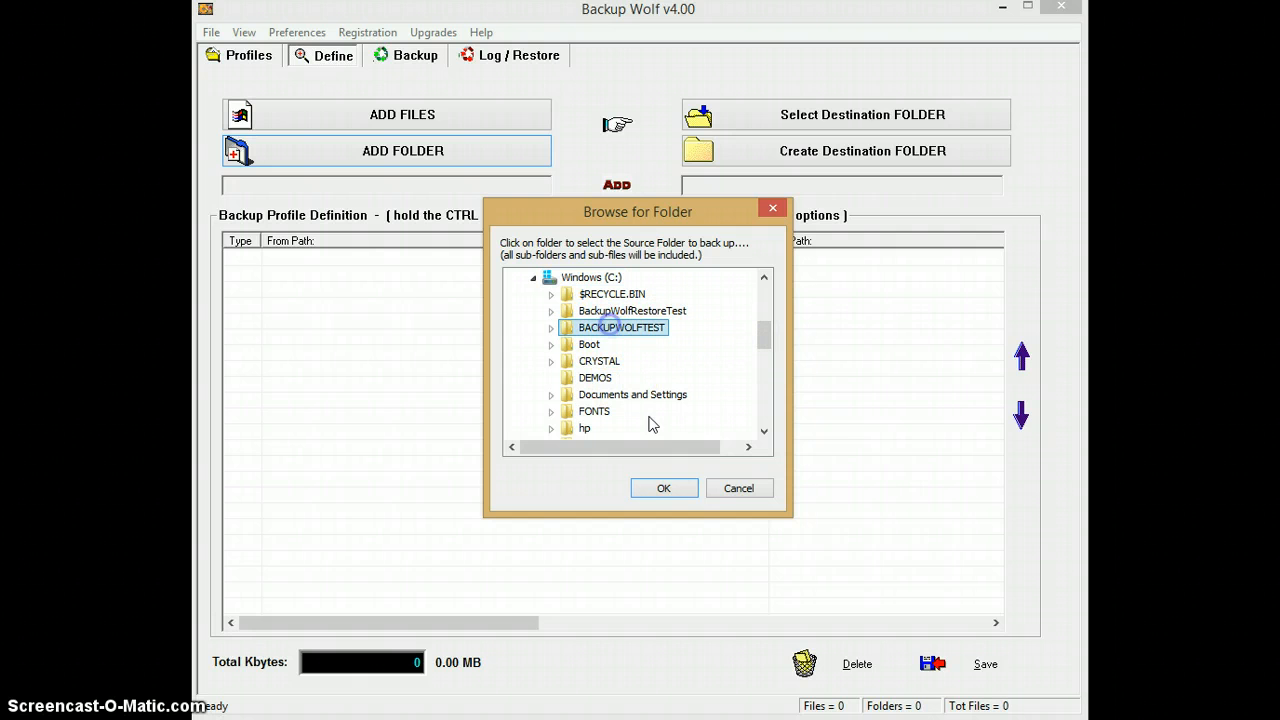
left_click(662, 488)
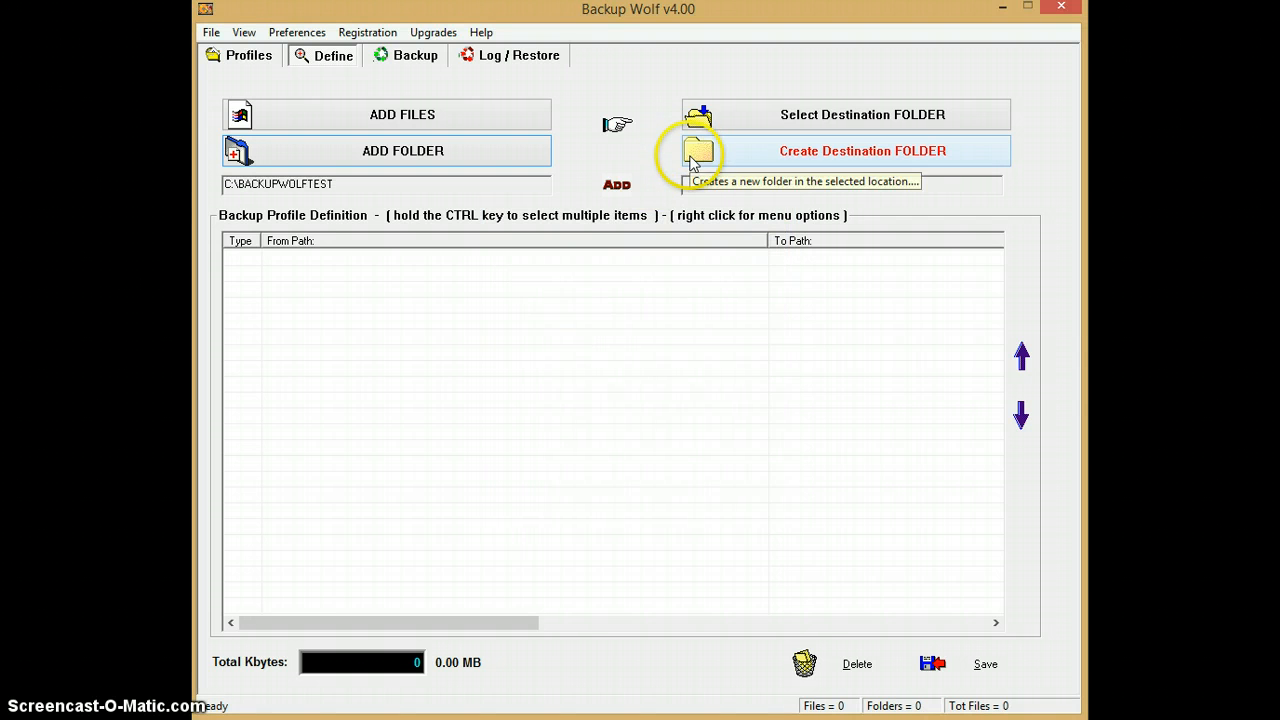
- Set the root of the My Book (F:) drive as the destination and add the BACKUPWOLFTEST folder entry to the profile
left_click(870, 120)
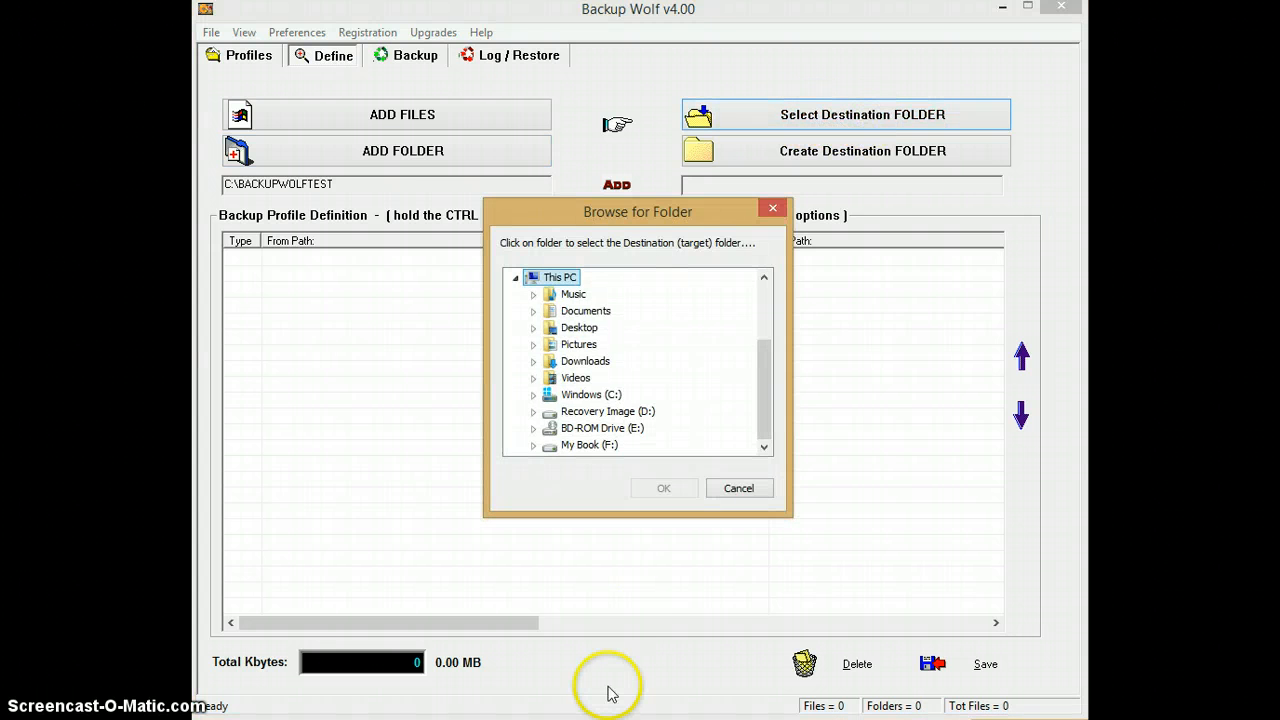
double_click(591, 445)
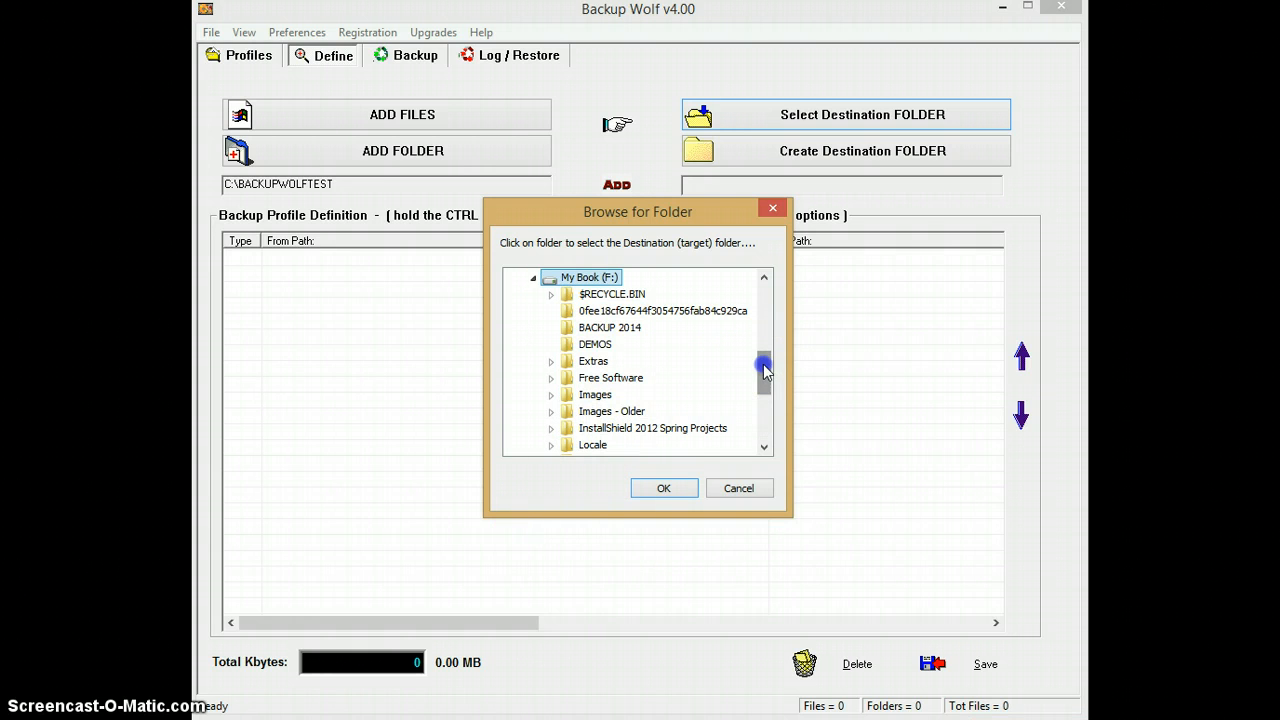
left_click_drag(763, 360, 763, 368)
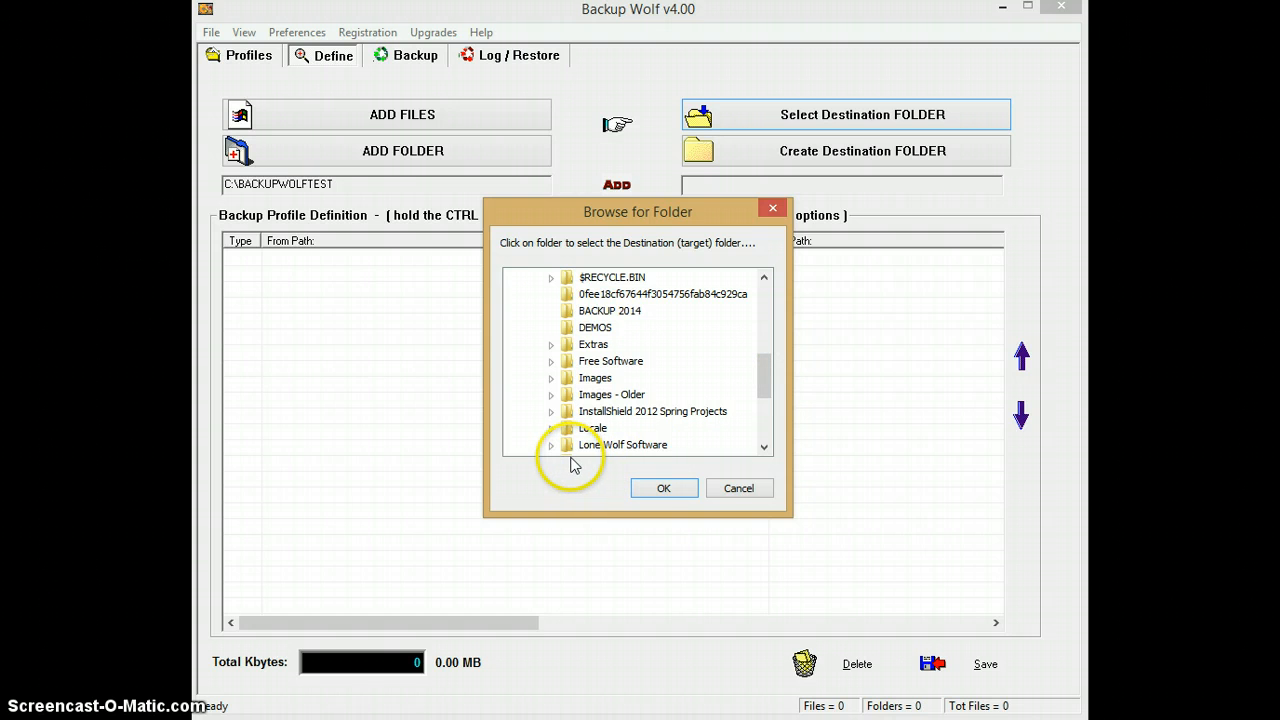
left_click(663, 490)
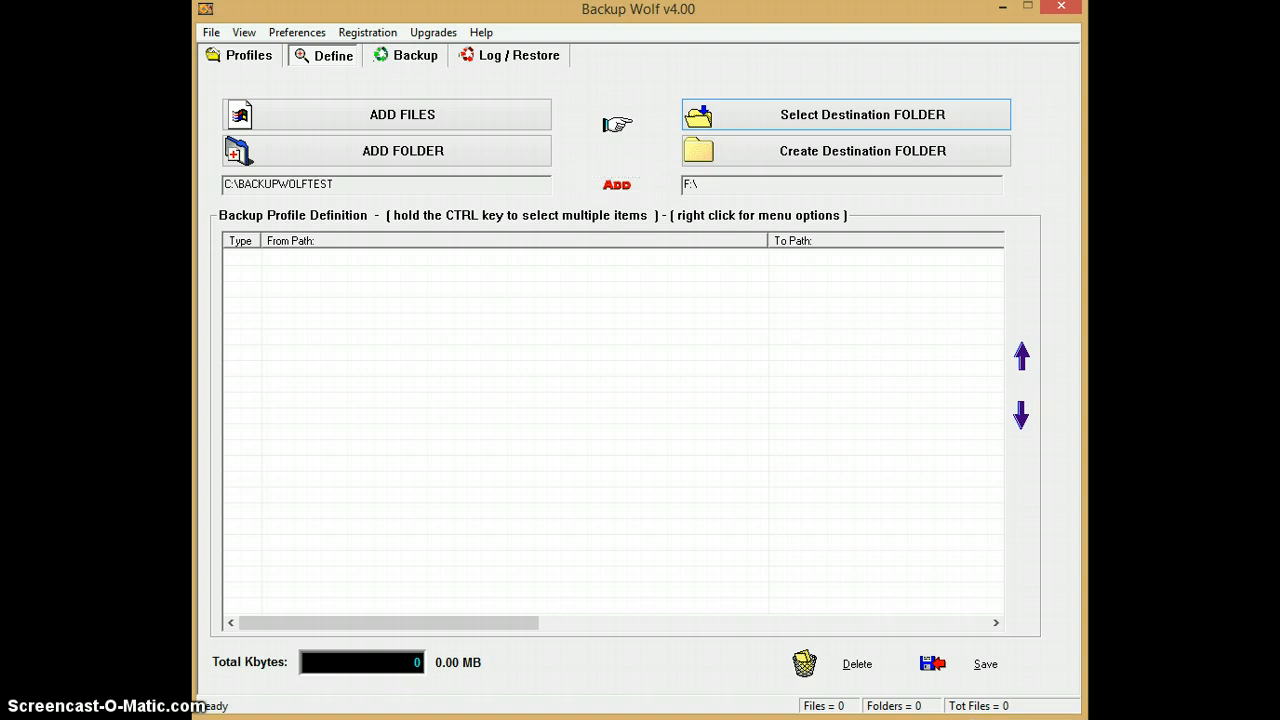
left_click(617, 185)
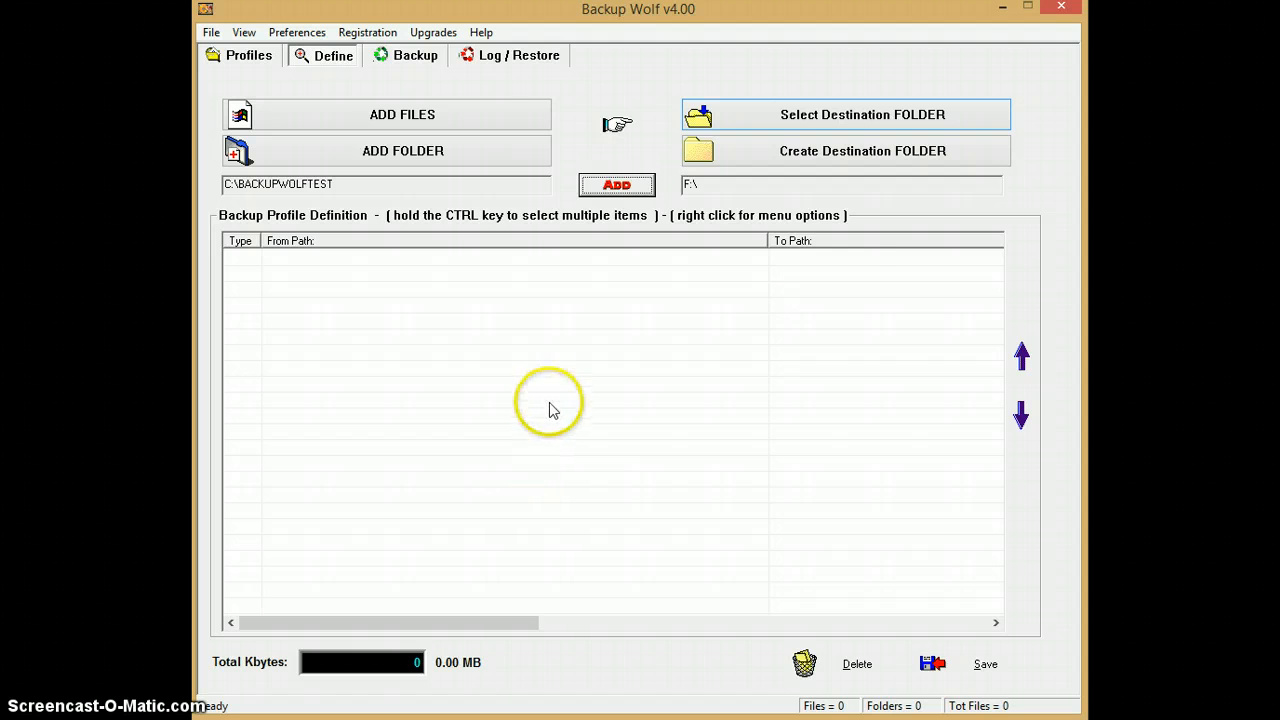
left_click(616, 185)
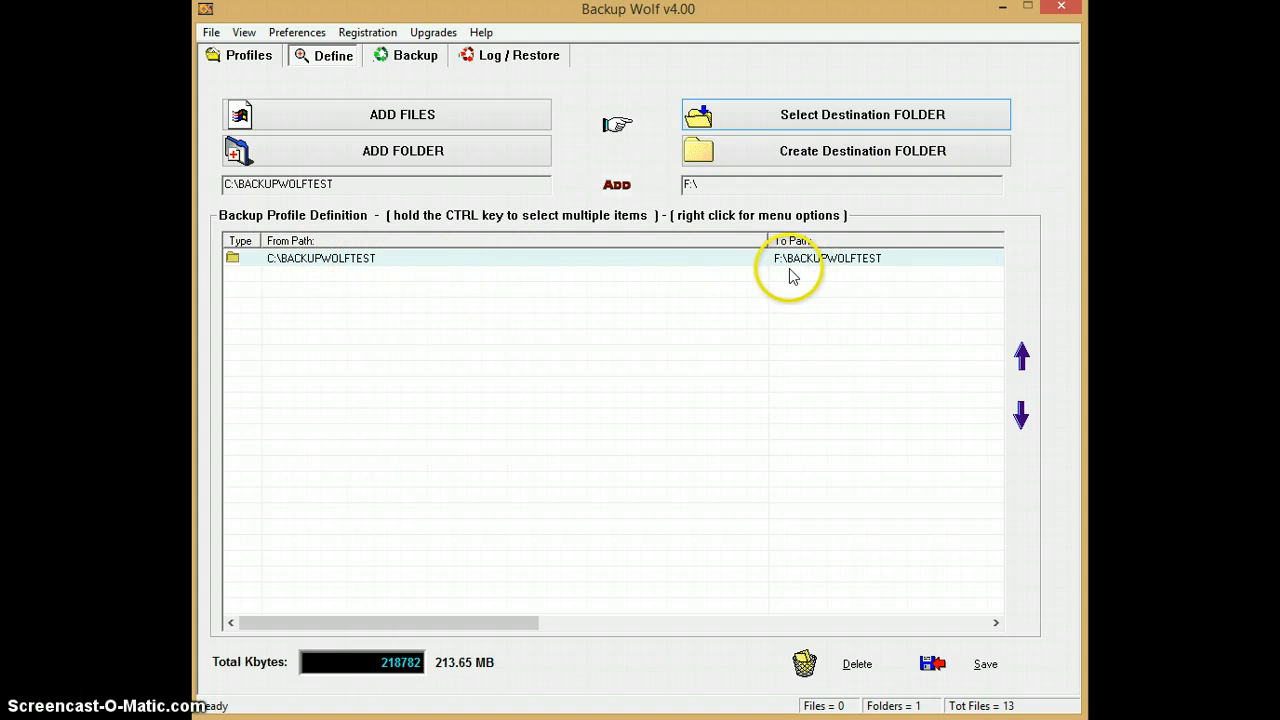
left_click(873, 258)
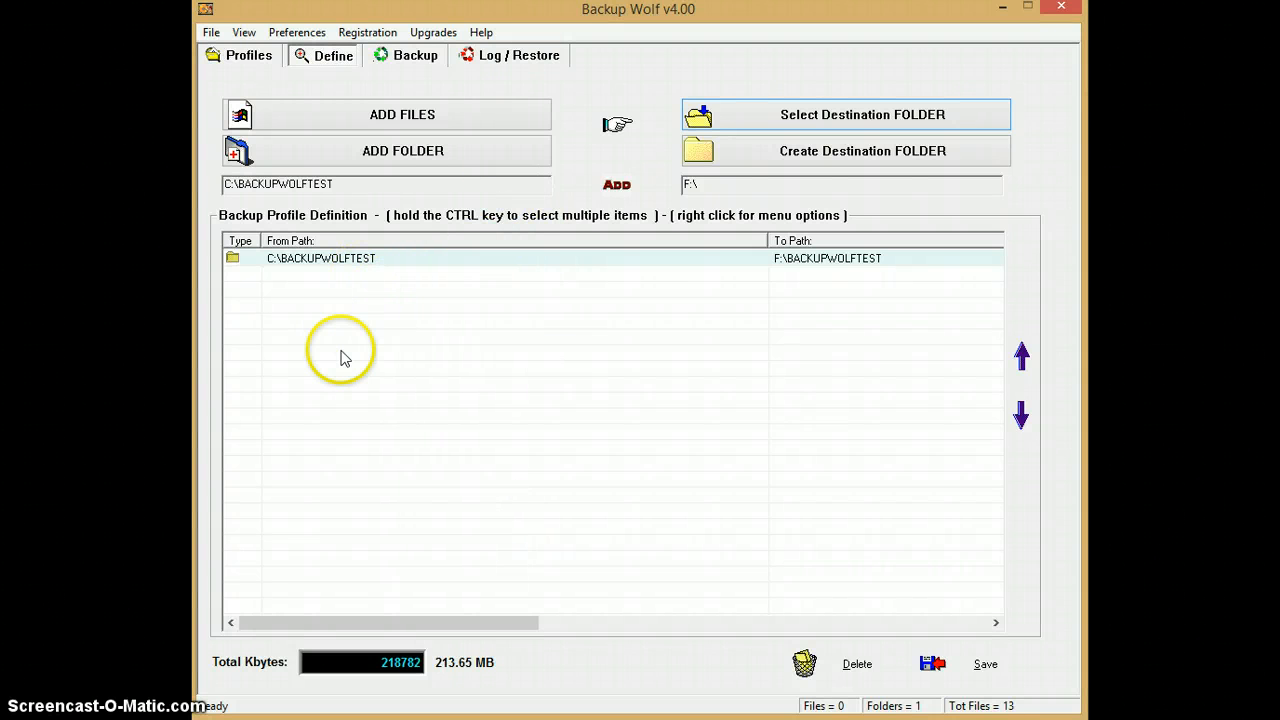
- Choose all files in the Temp 2 folder on the Windows (C:) drive as source files to back up
left_click(406, 117)
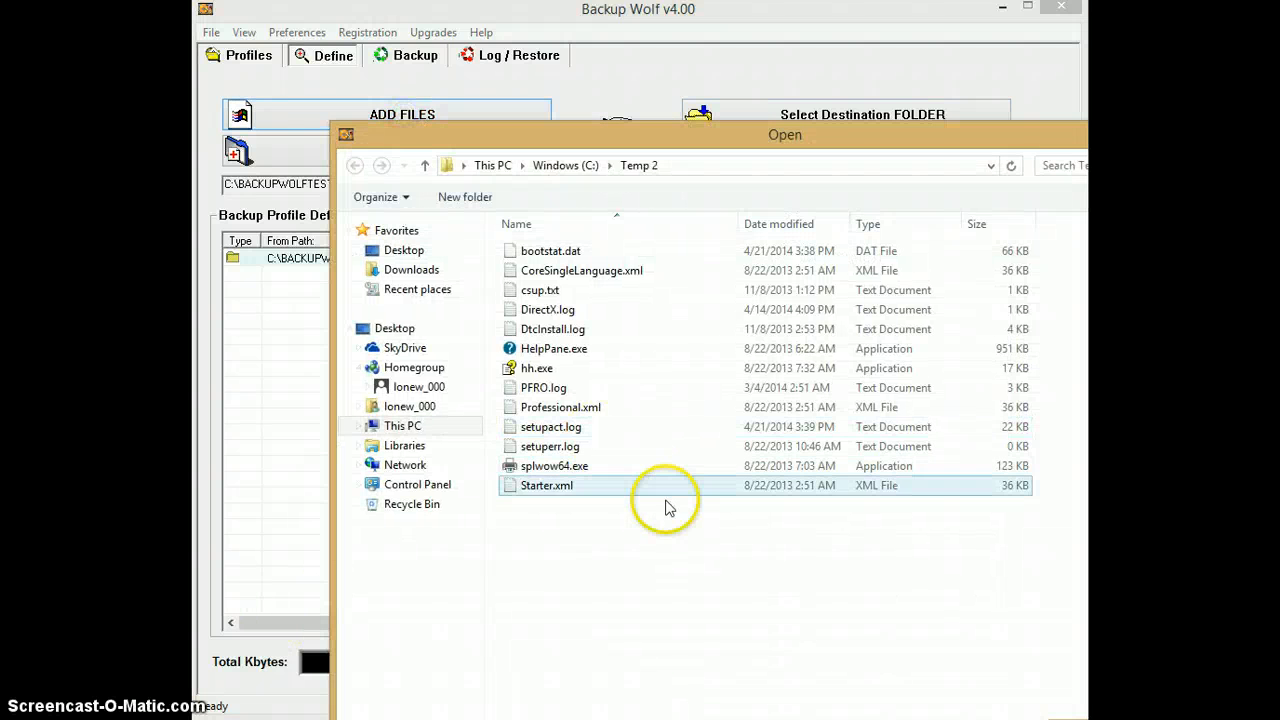
left_click_drag(987, 145, 846, 14)
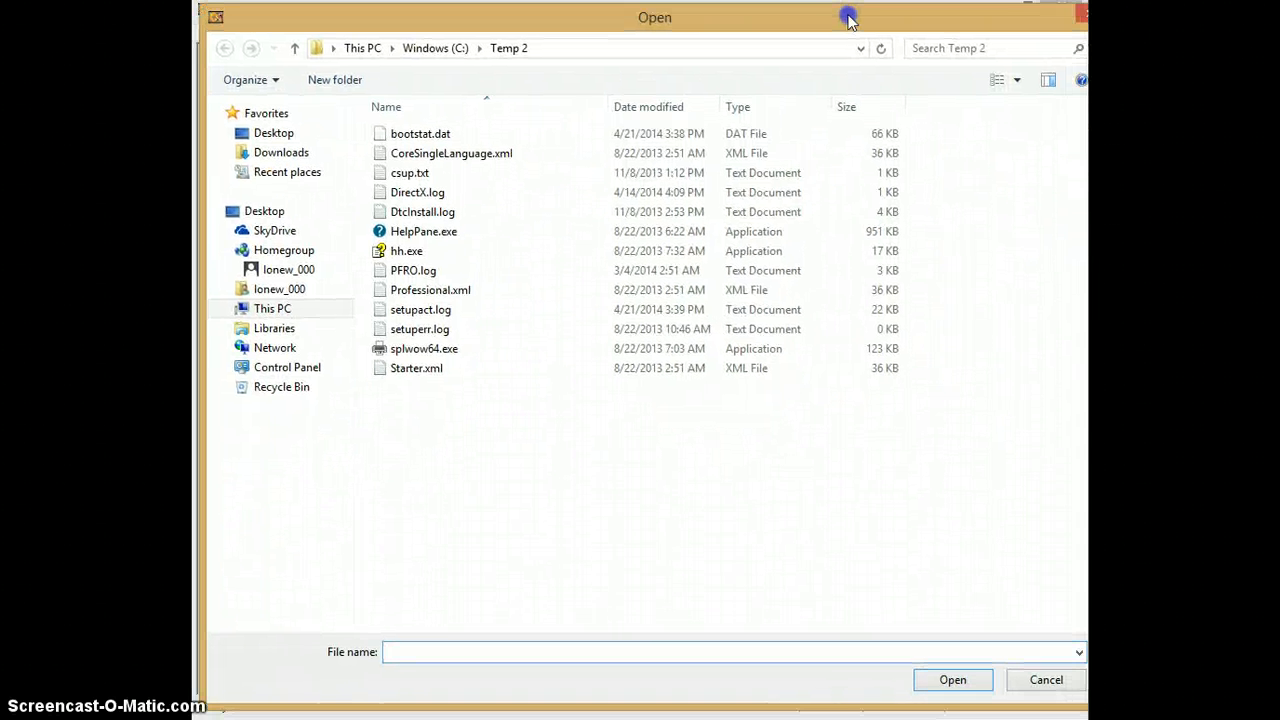
left_click(291, 310)
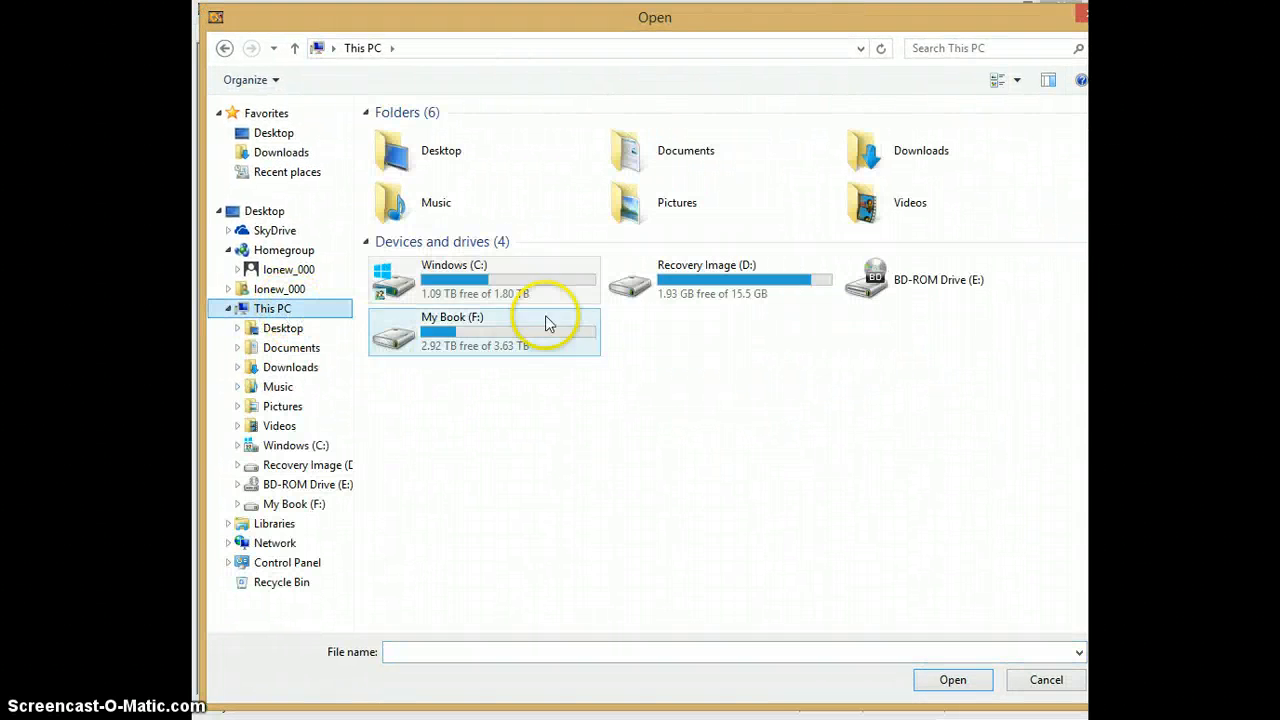
double_click(488, 274)
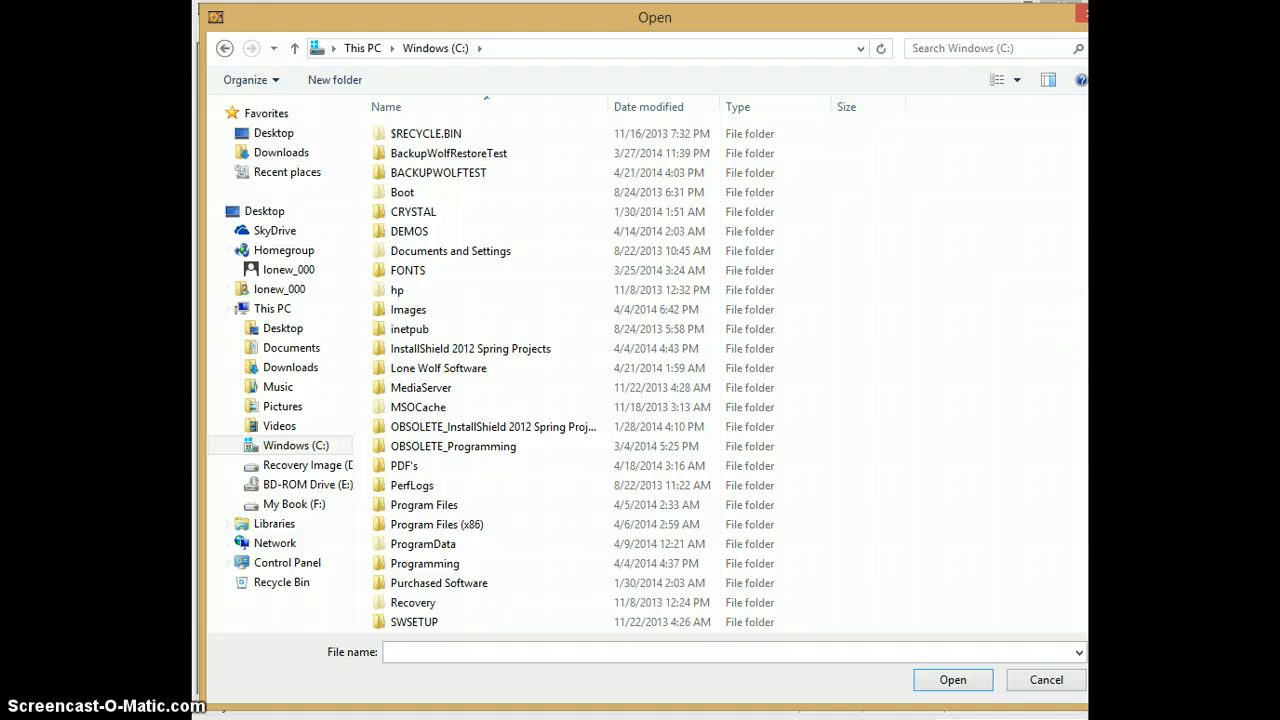
scroll(950, 420, "down", 4)
left_click(420, 462)
double_click(420, 466)
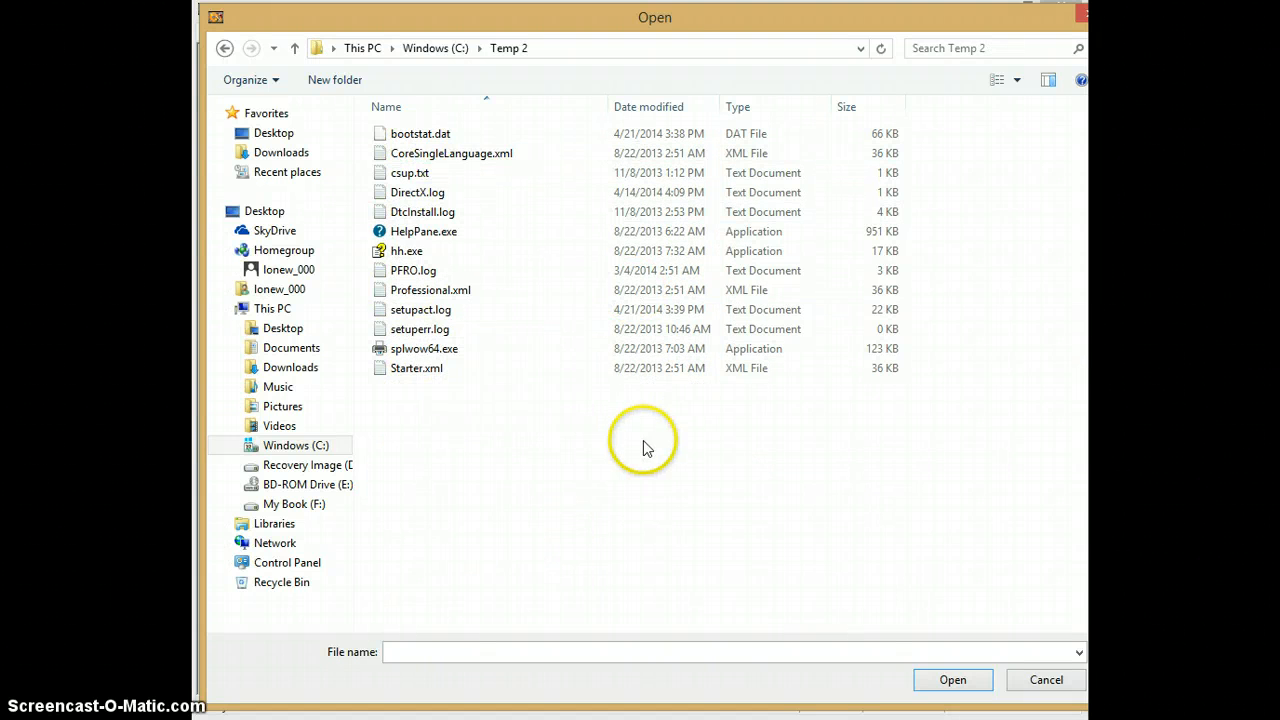
left_click_drag(643, 449, 355, 133)
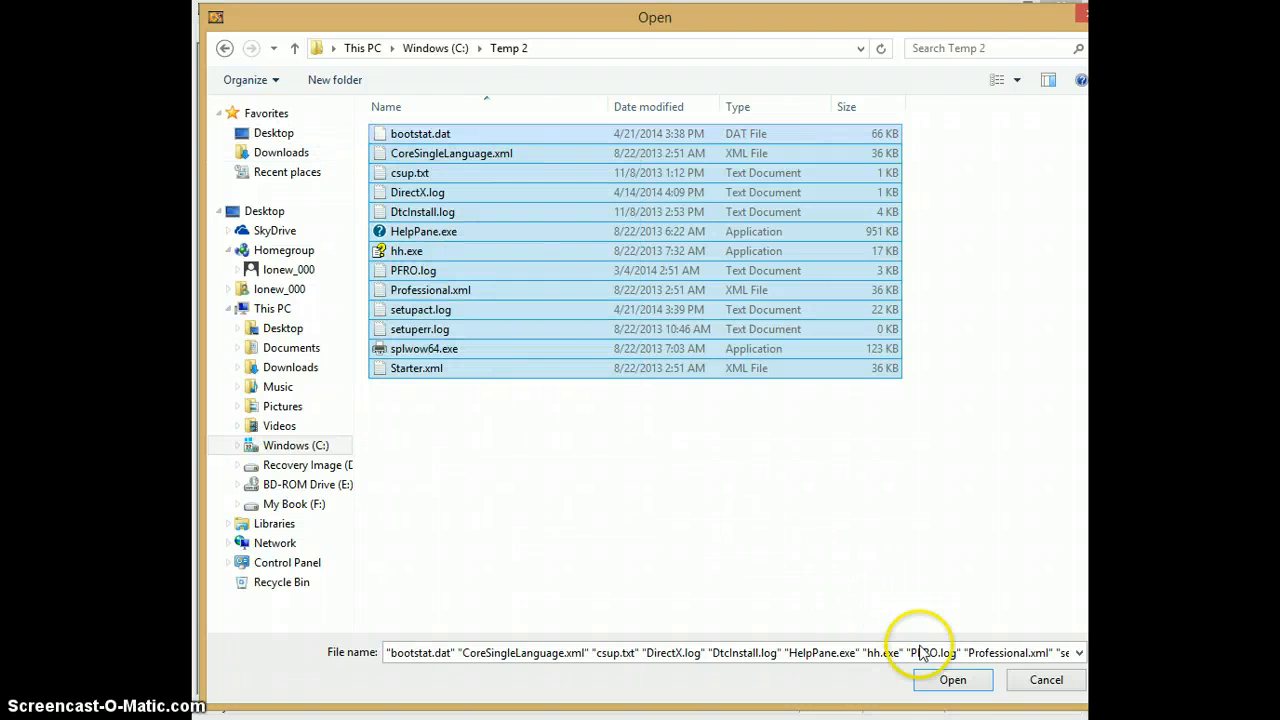
left_click(950, 680)
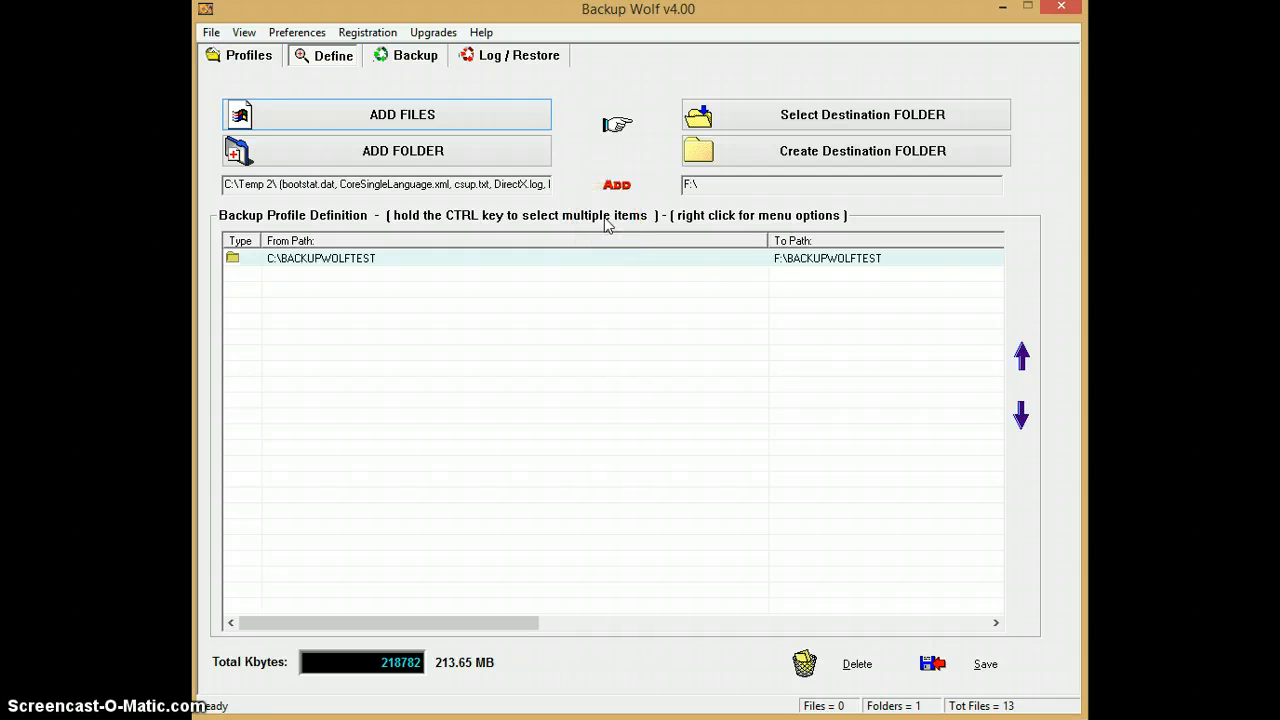
- Add the chosen files to the profile with the Temp 2 folder on My Book (F:) as destination, and save the profile
left_click(573, 217)
left_click(820, 112)
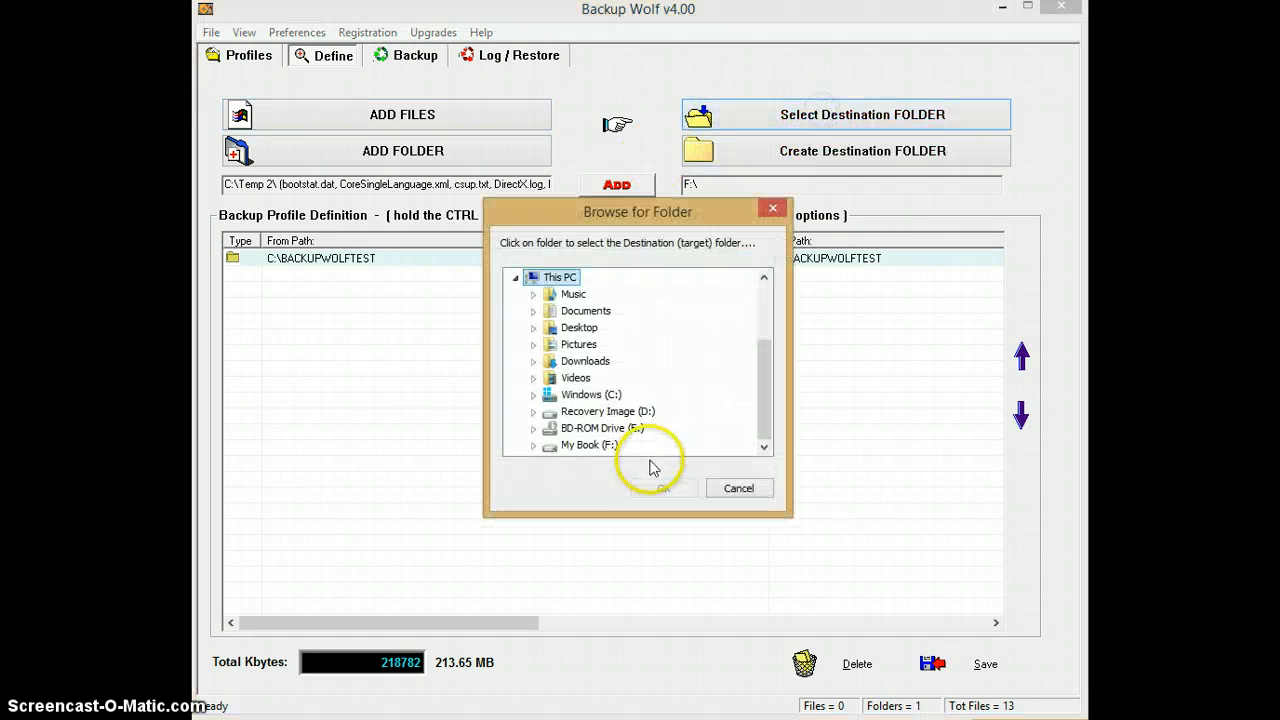
double_click(588, 445)
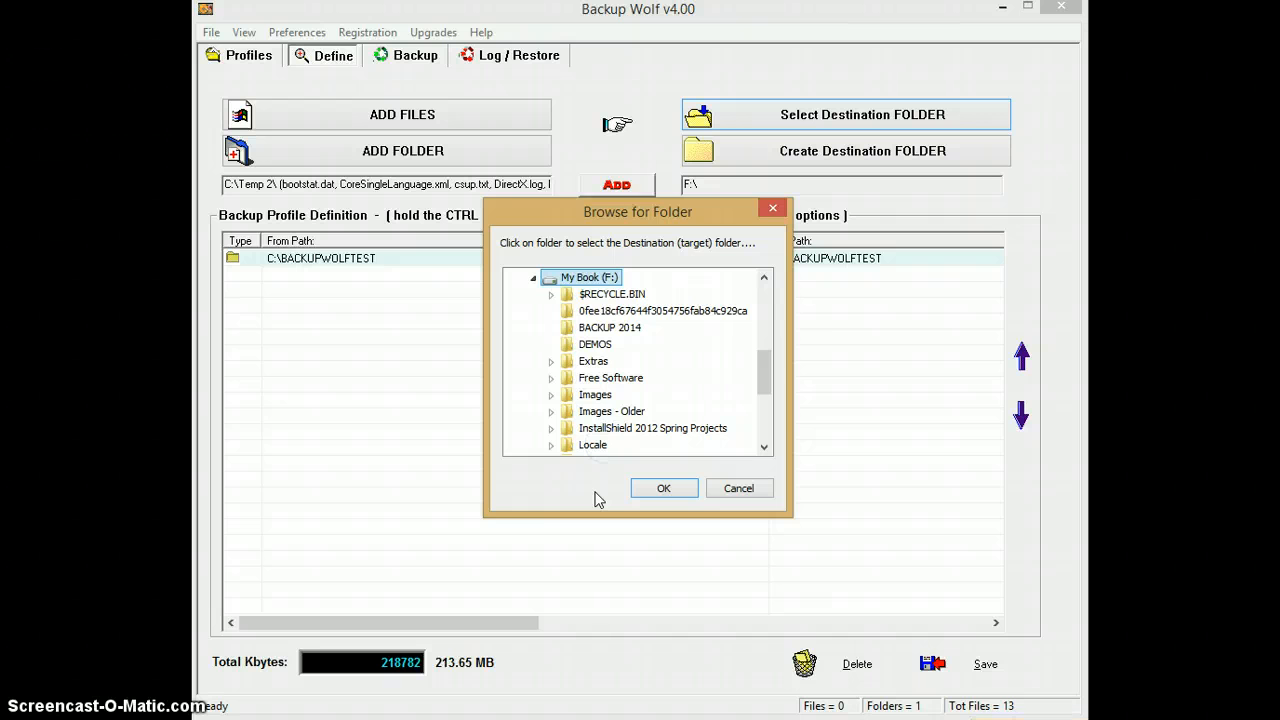
left_click_drag(763, 362, 762, 418)
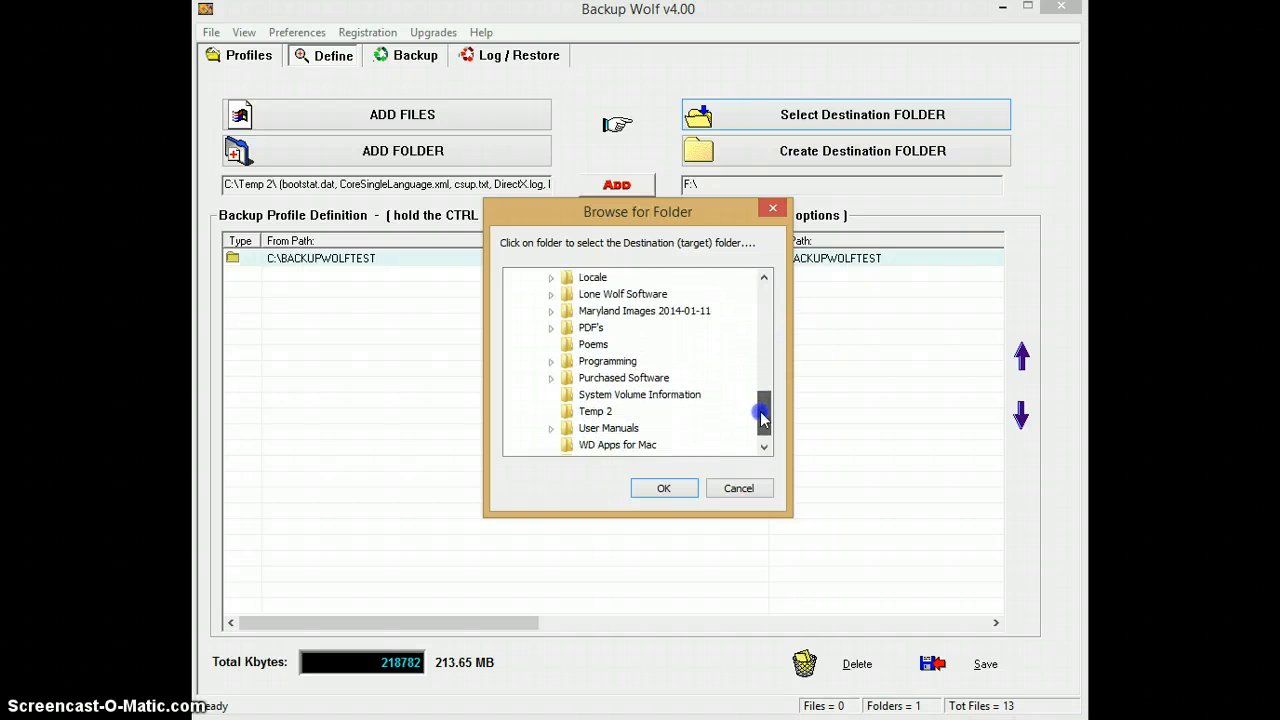
left_click(595, 411)
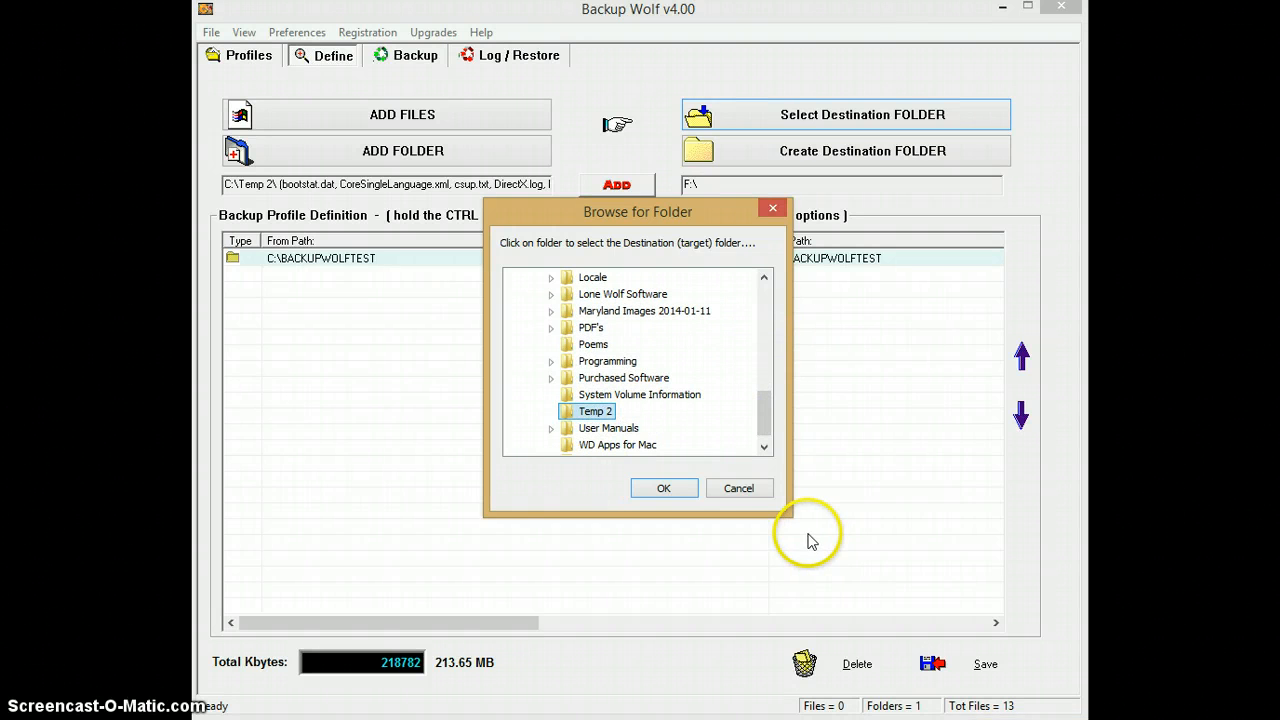
left_click(663, 488)
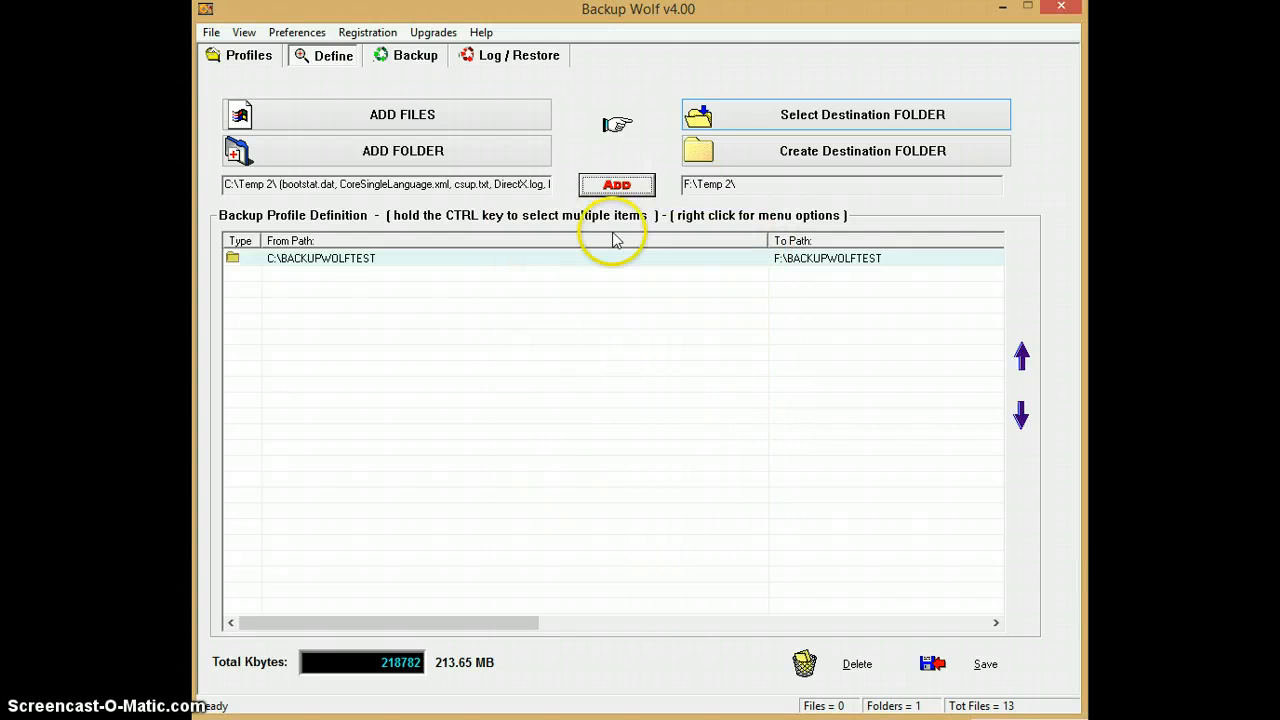
left_click(618, 186)
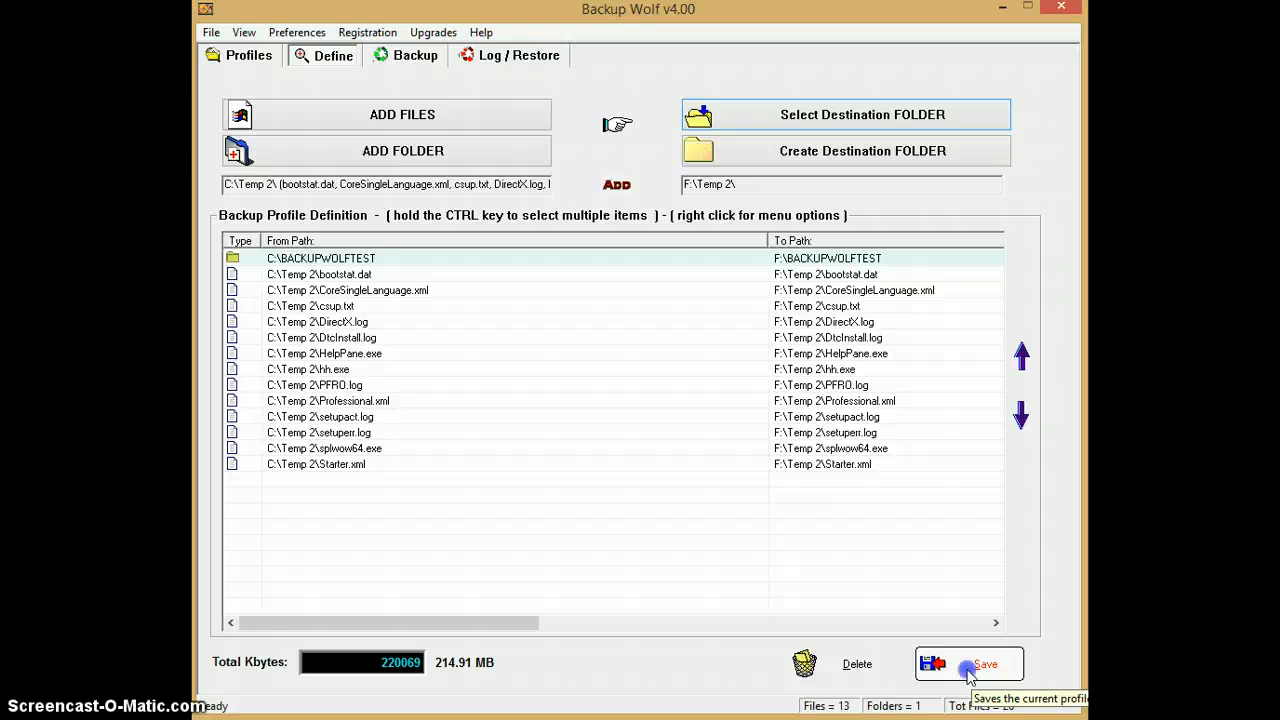
- Analyze the Test profile for new or changed files and start its backup in Update (Incremental) mode
left_click(425, 62)
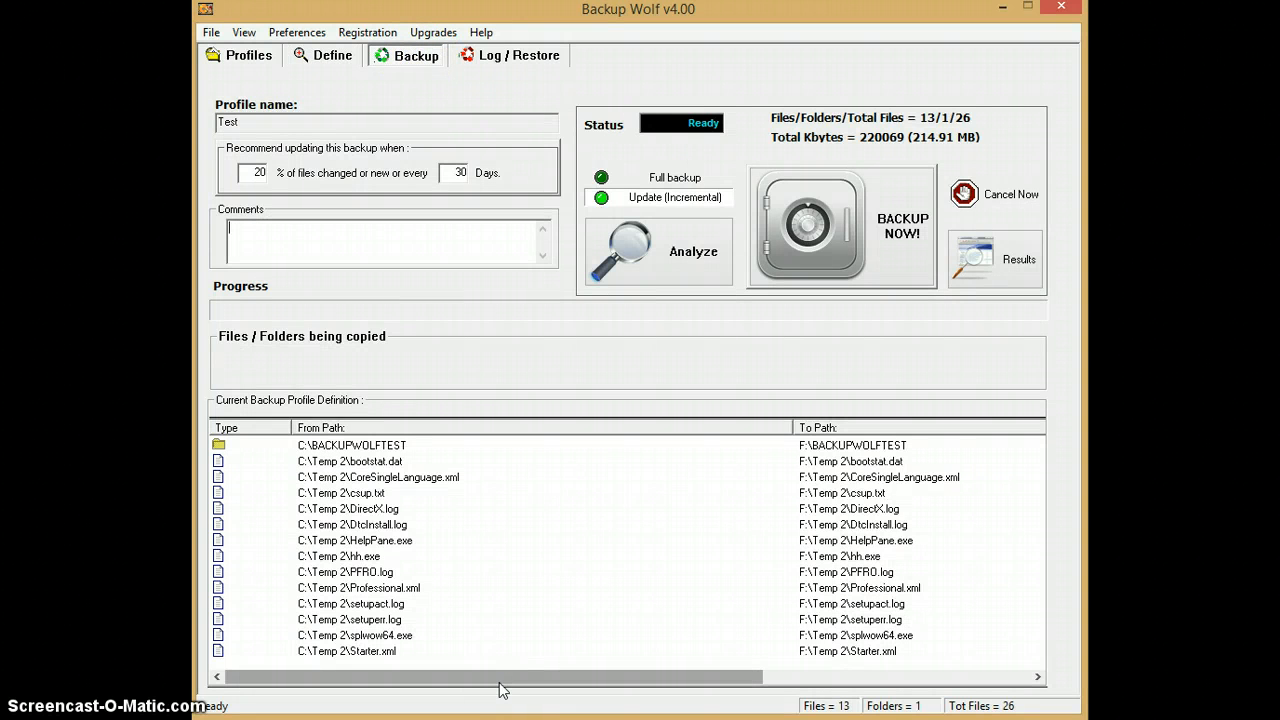
left_click(454, 677)
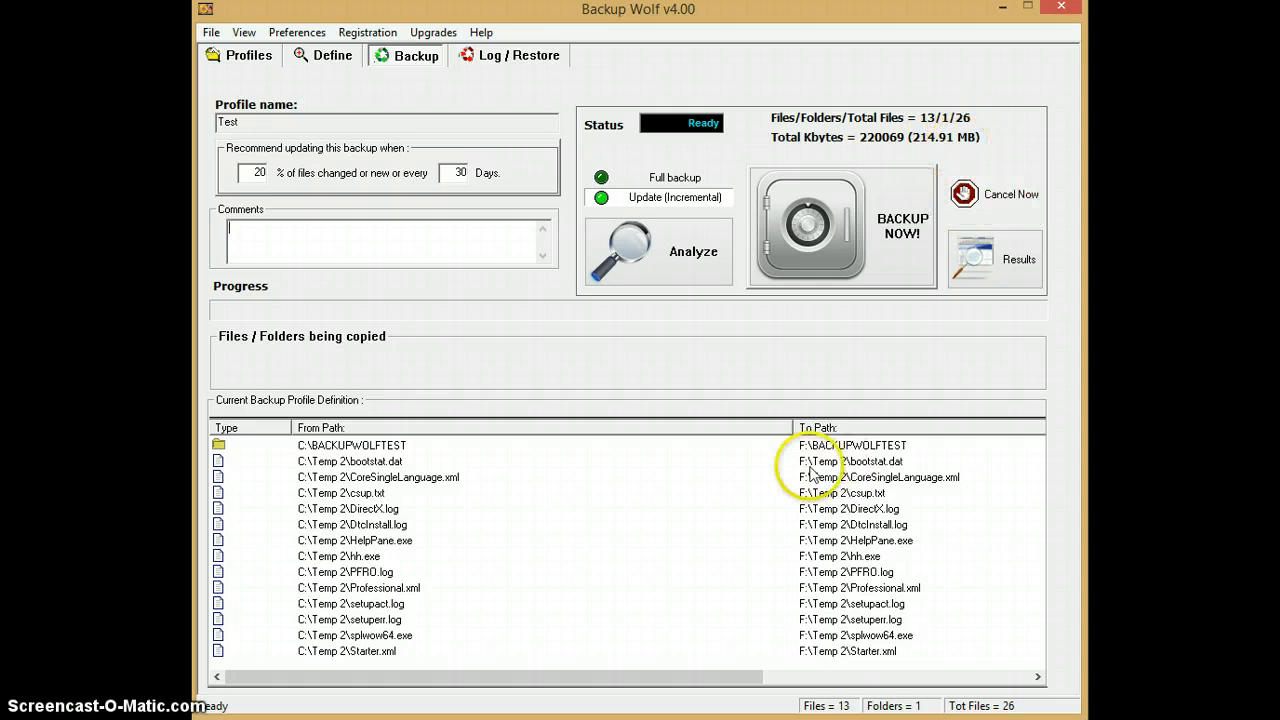
left_click(683, 259)
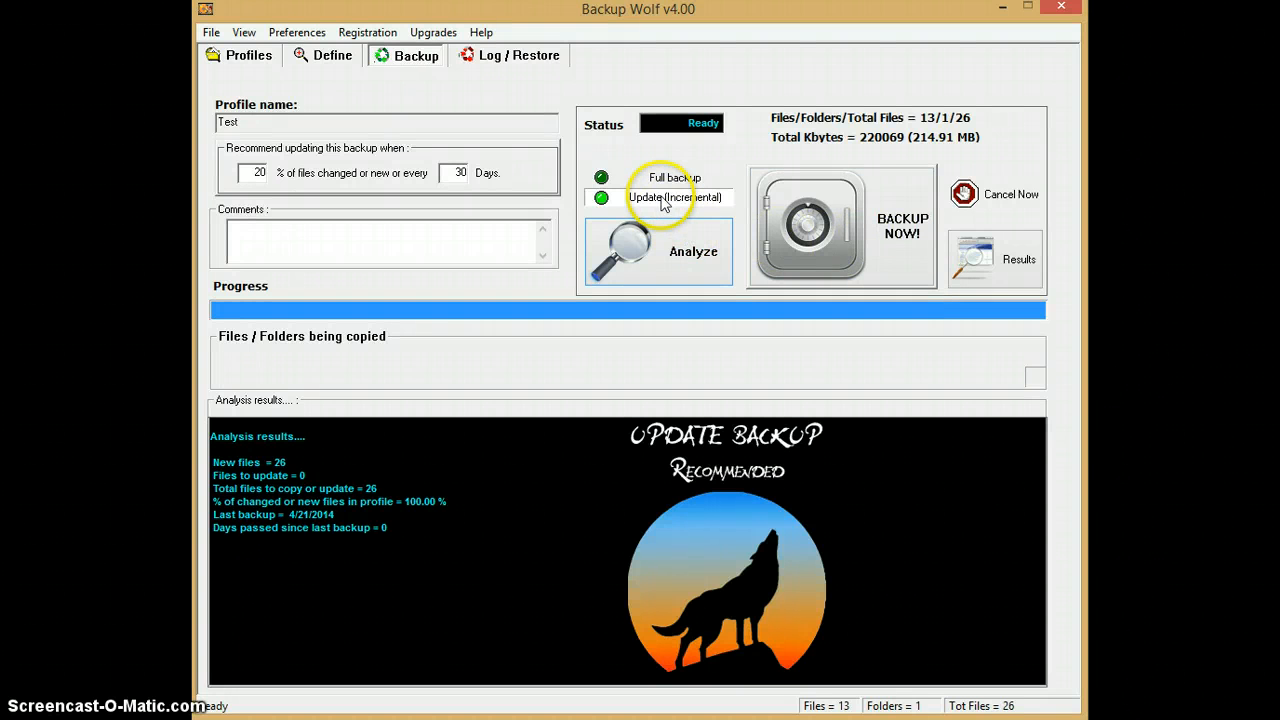
left_click(815, 233)
left_click(890, 240)
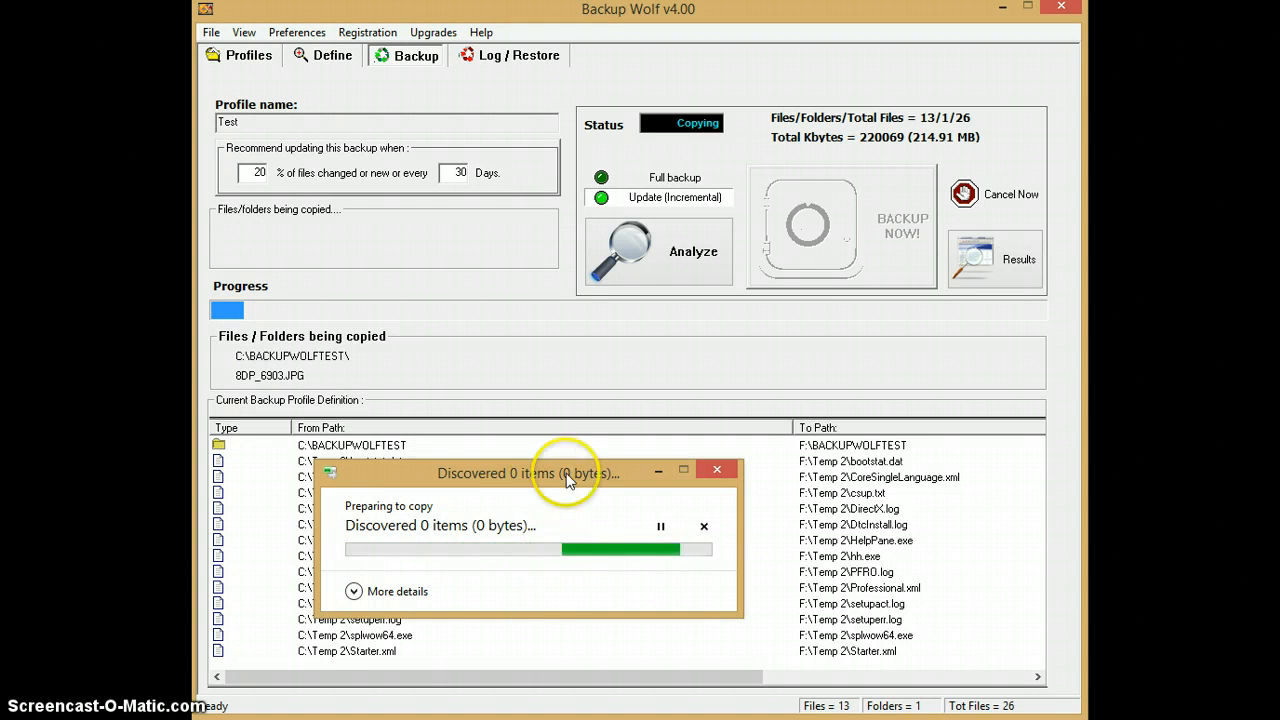
- Review the list of files backed up for the Test profile and analyze the profile again for new or changed files
left_click_drag(568, 480, 595, 425)
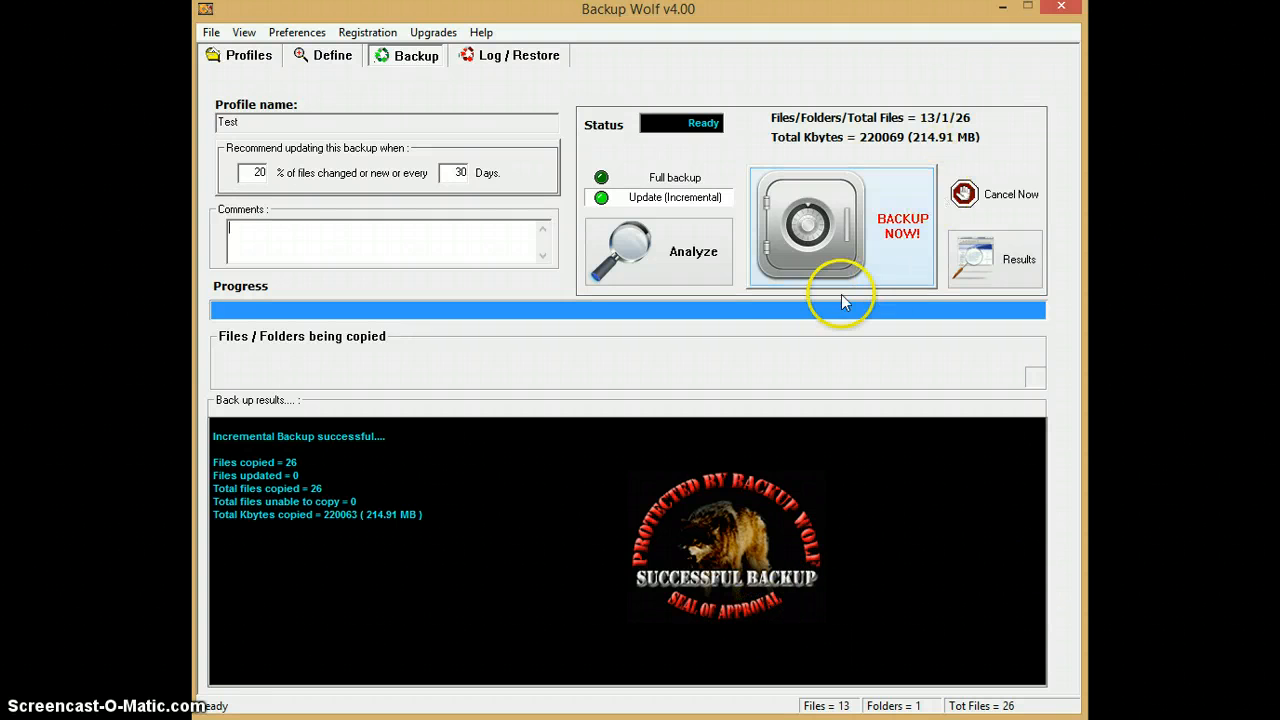
left_click(1014, 268)
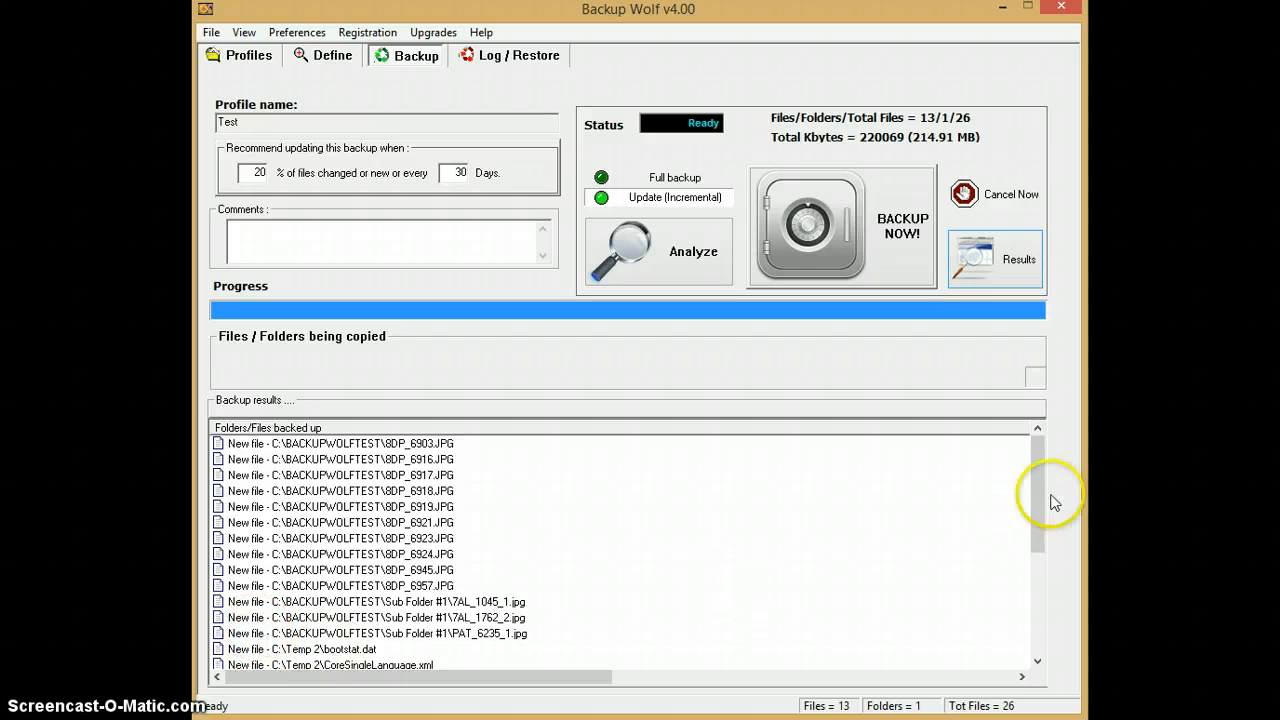
mouse_move(1040, 500)
left_mouse_down()
mouse_move(1051, 634)
mouse_move(1050, 475)
mouse_move(1057, 614)
mouse_move(1056, 490)
left_mouse_up()
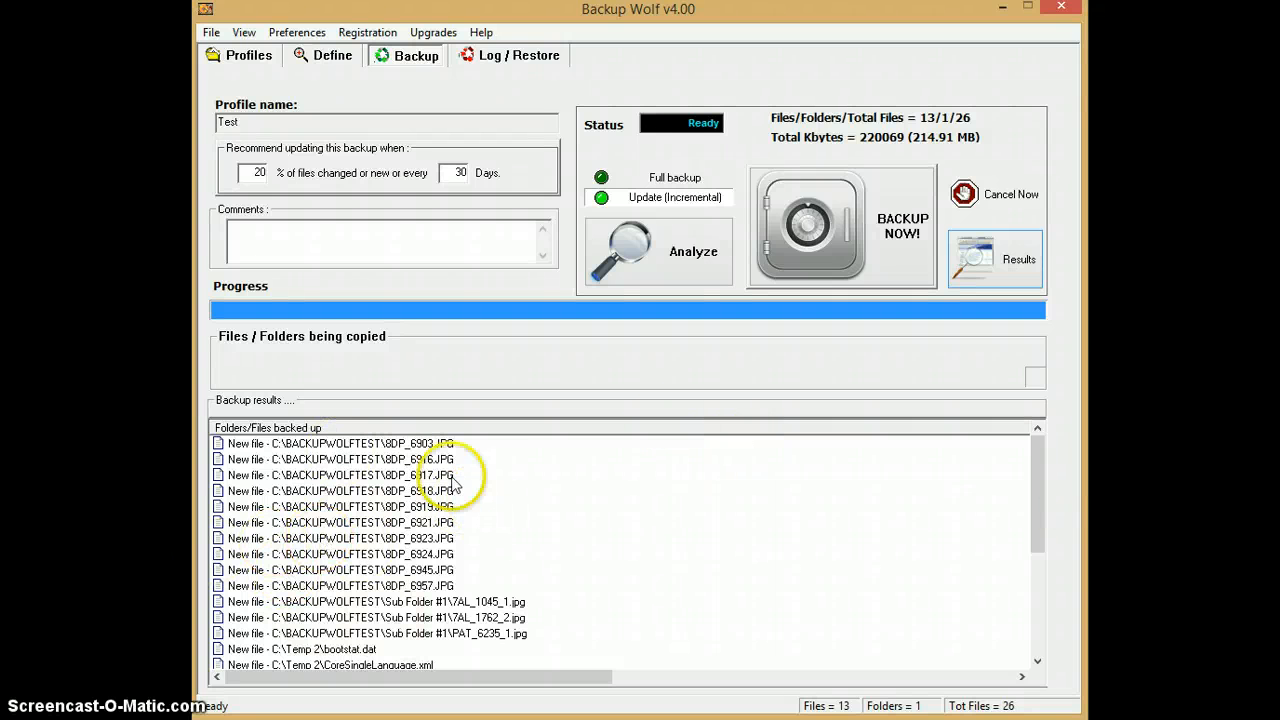
left_click(673, 272)
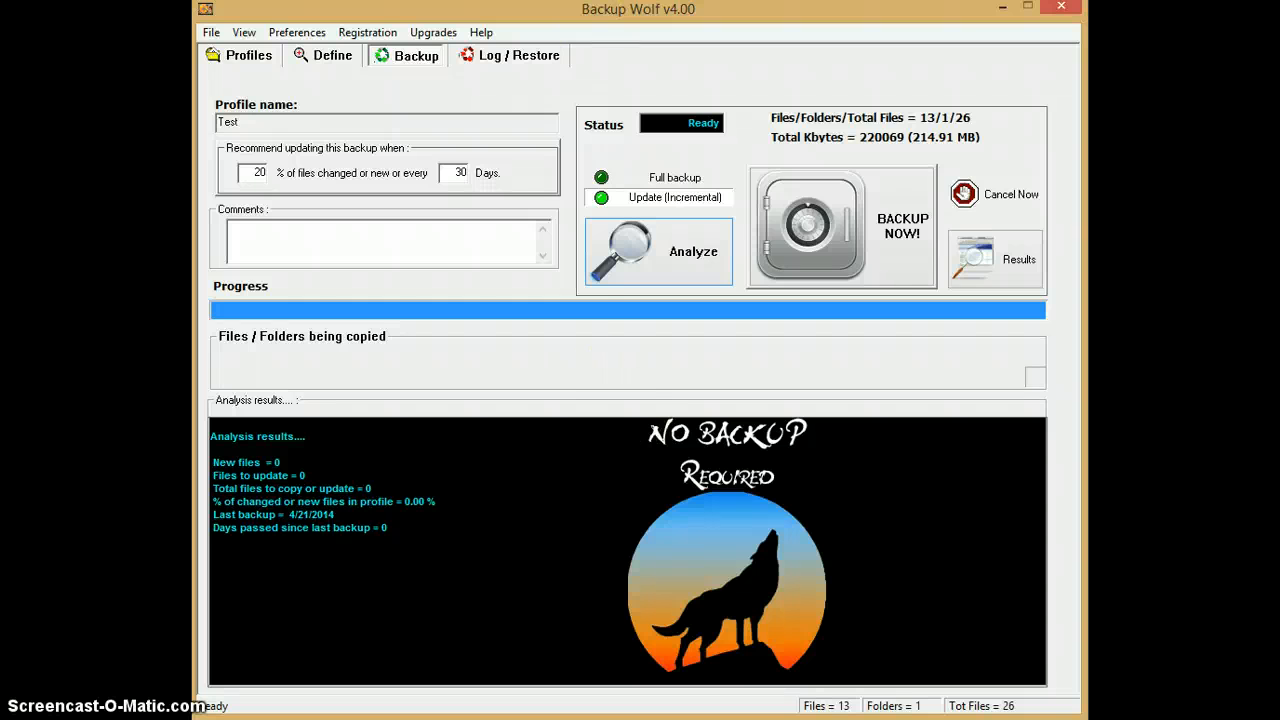
- View the backup and restore log, request a restore of the Test profile and decline overwriting the original files
left_click(519, 60)
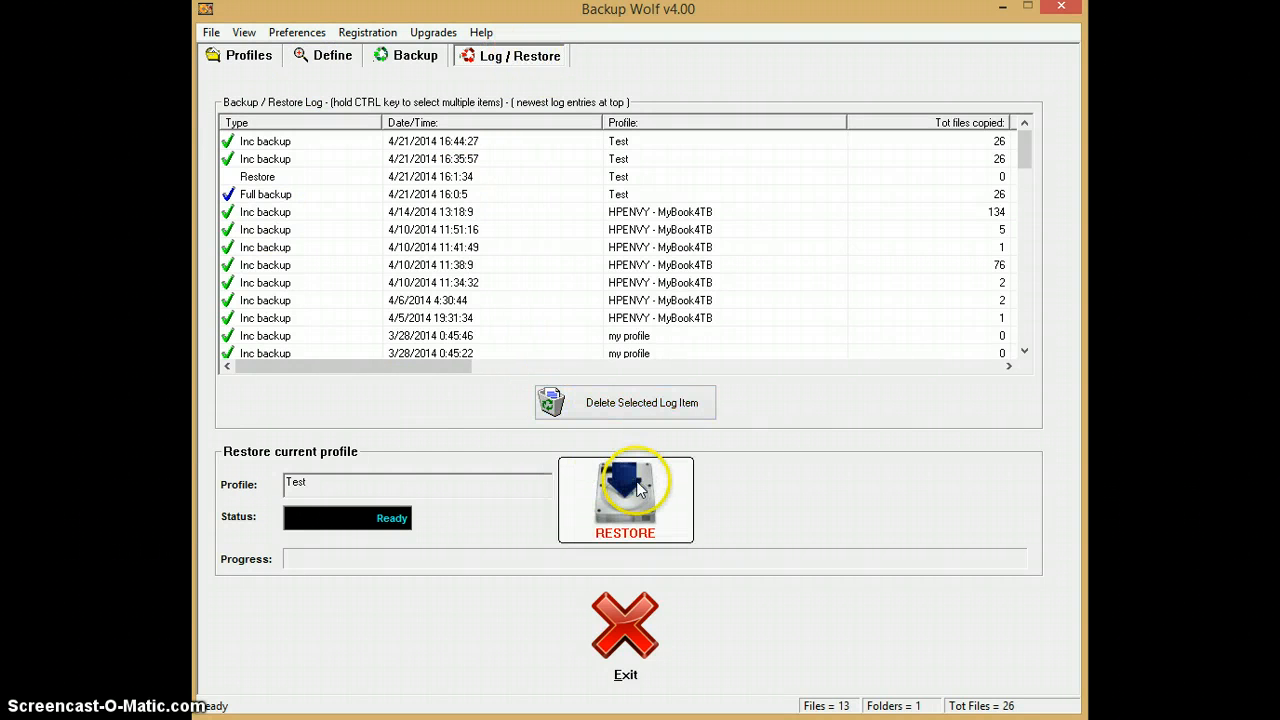
left_click(640, 512)
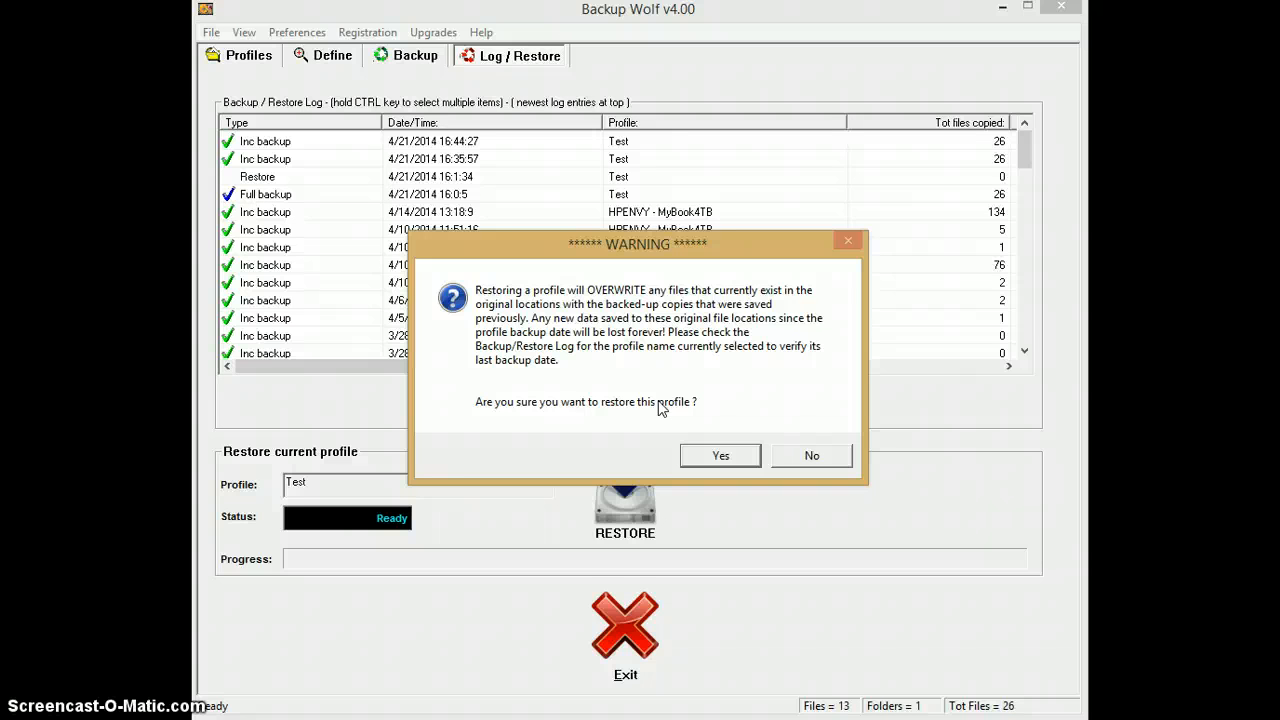
left_click(812, 456)
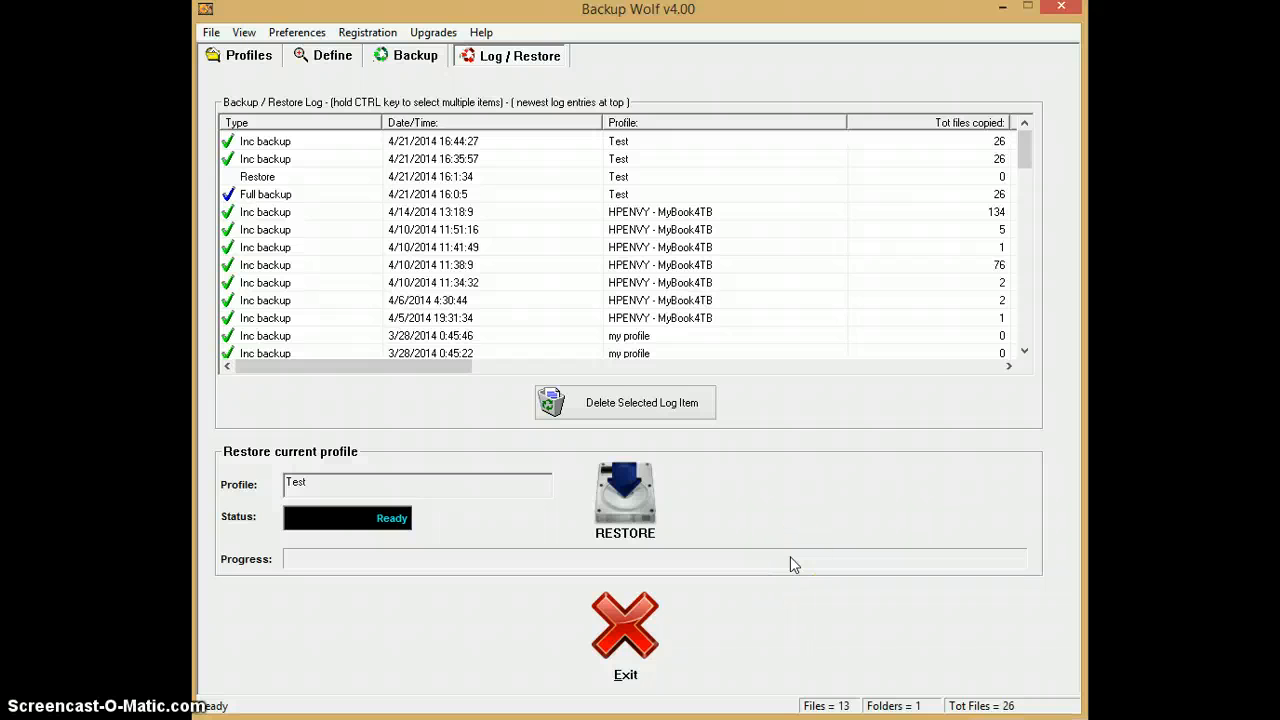